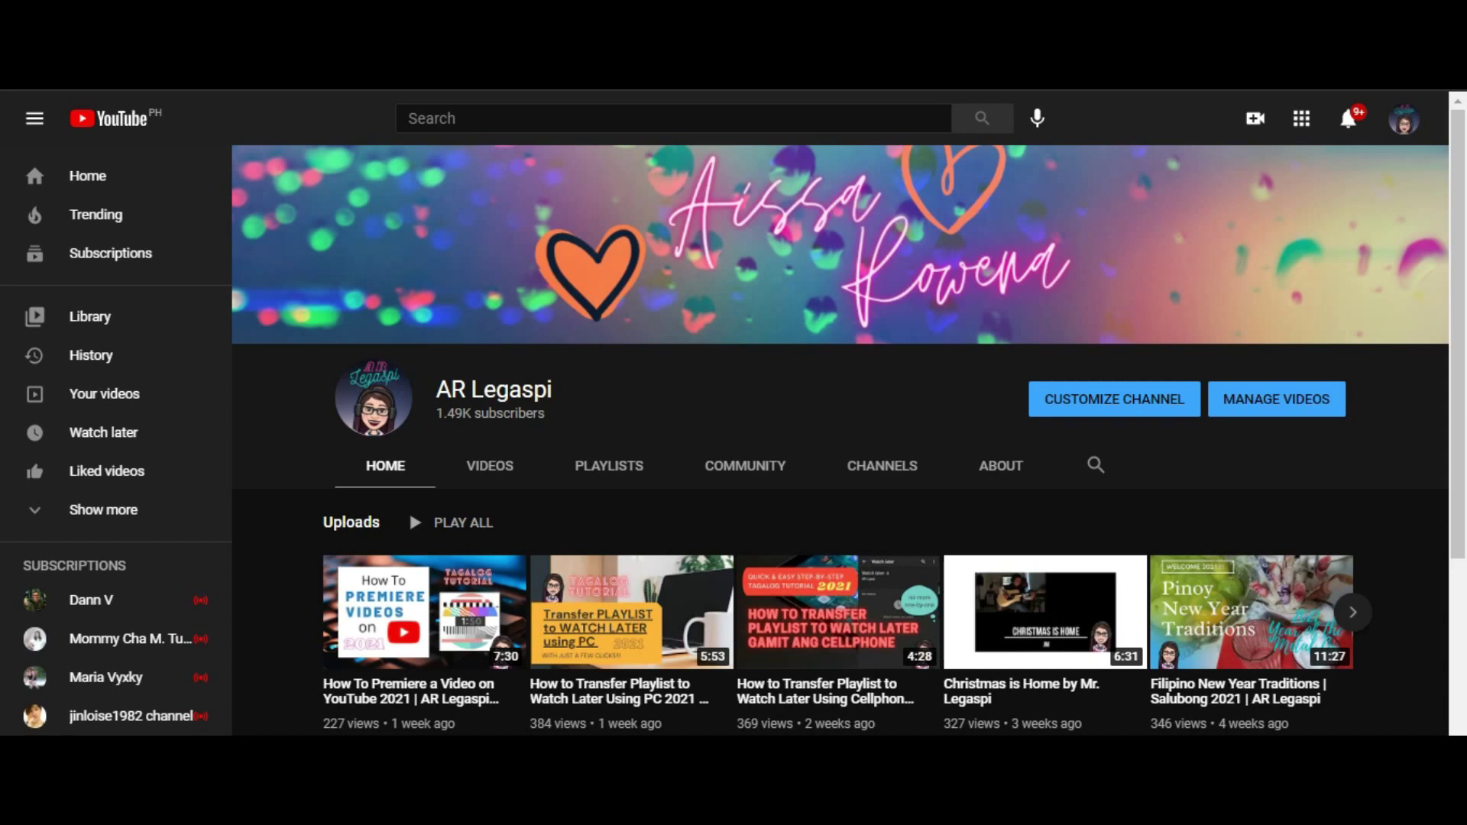
Step: Switch to YouTube Studio and open the list of the channel's uploaded content
left_click(1395, 128)
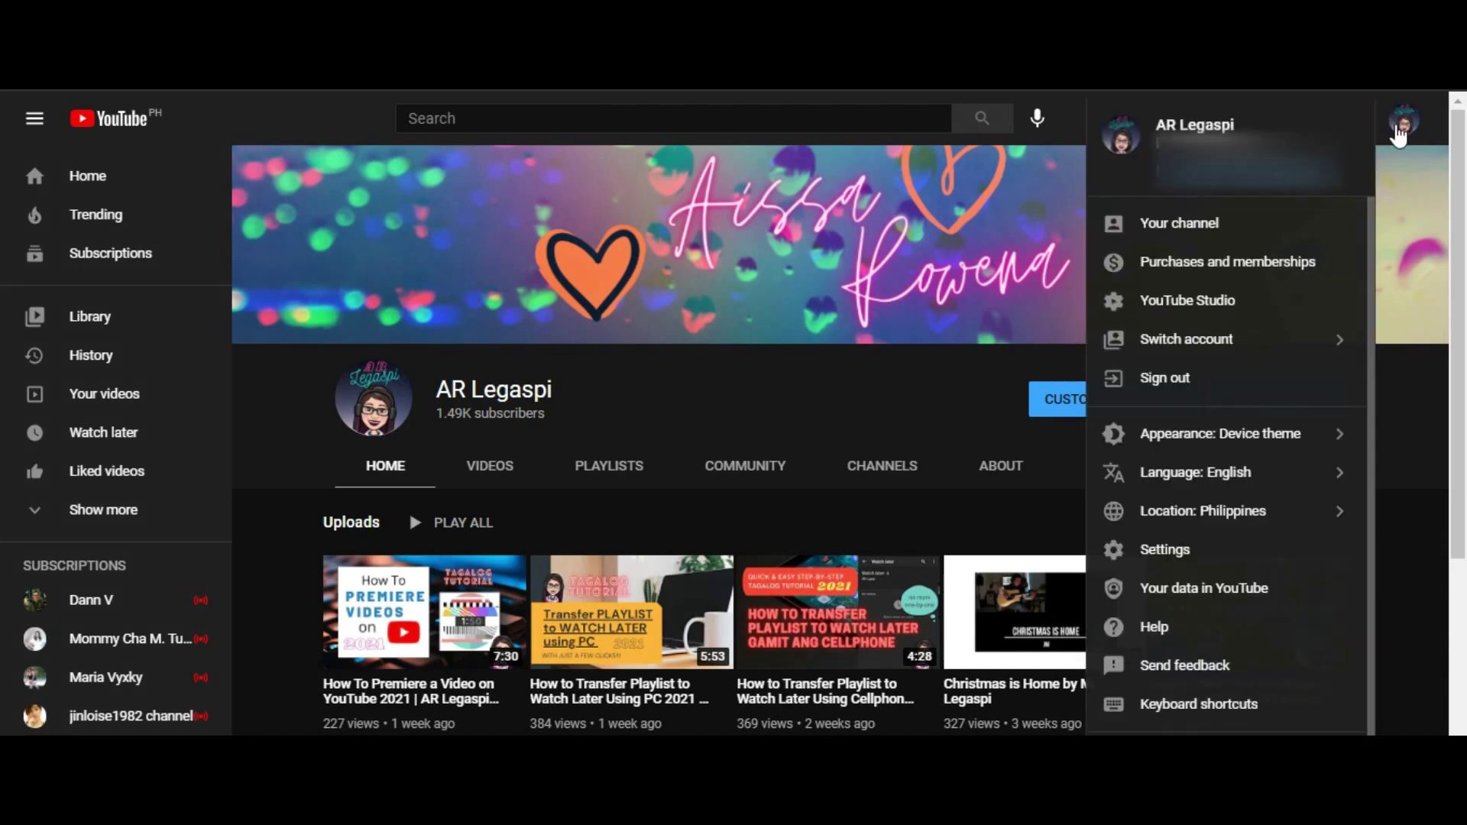
left_click(1190, 302)
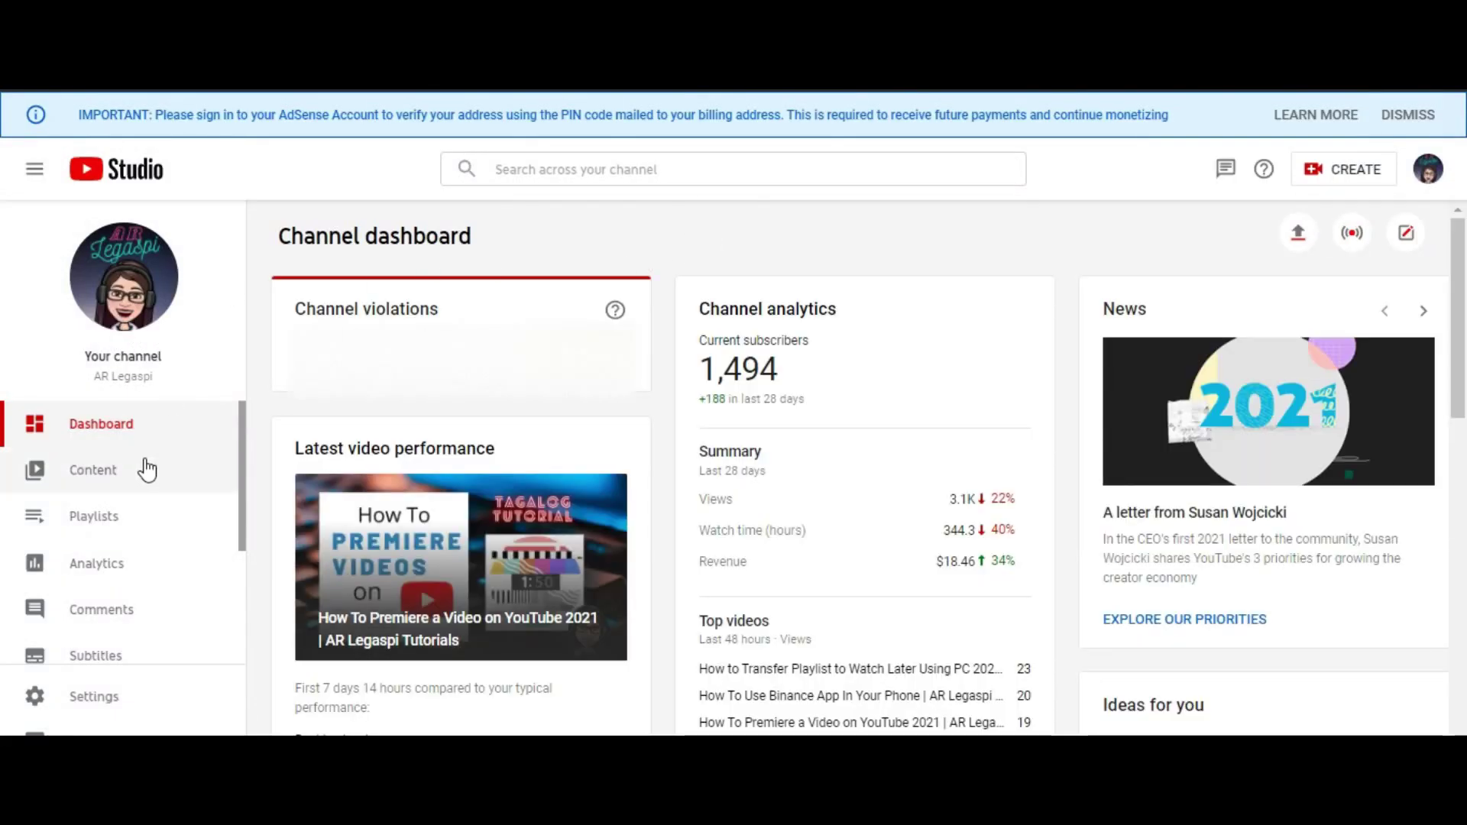
left_click(92, 476)
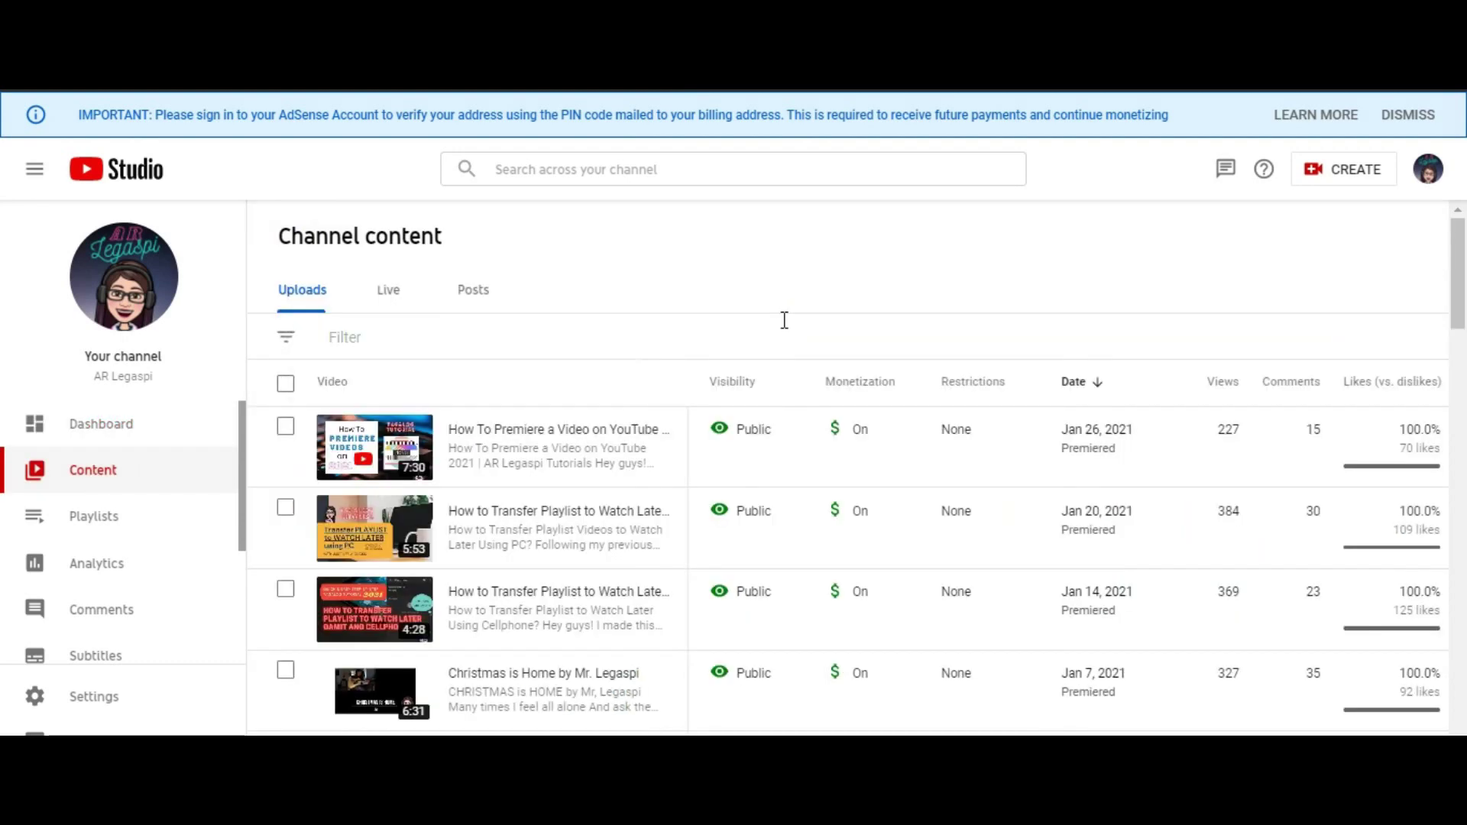
Step: Open the details of the uploaded video "How To Premiere a Video on YouTube 2021" for editing
scroll(668, 295, "down", 2)
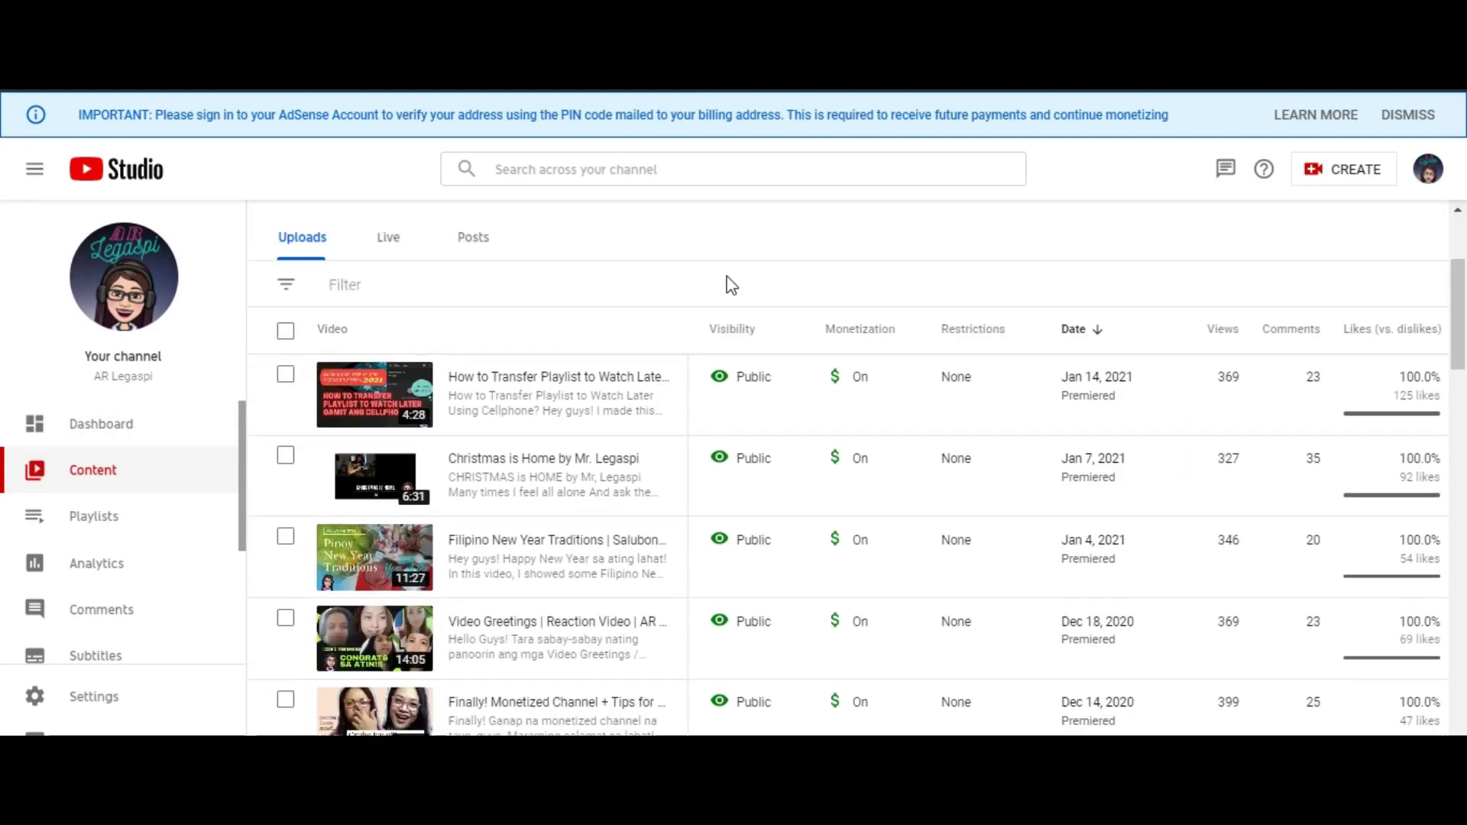
scroll(726, 291, "up", 2)
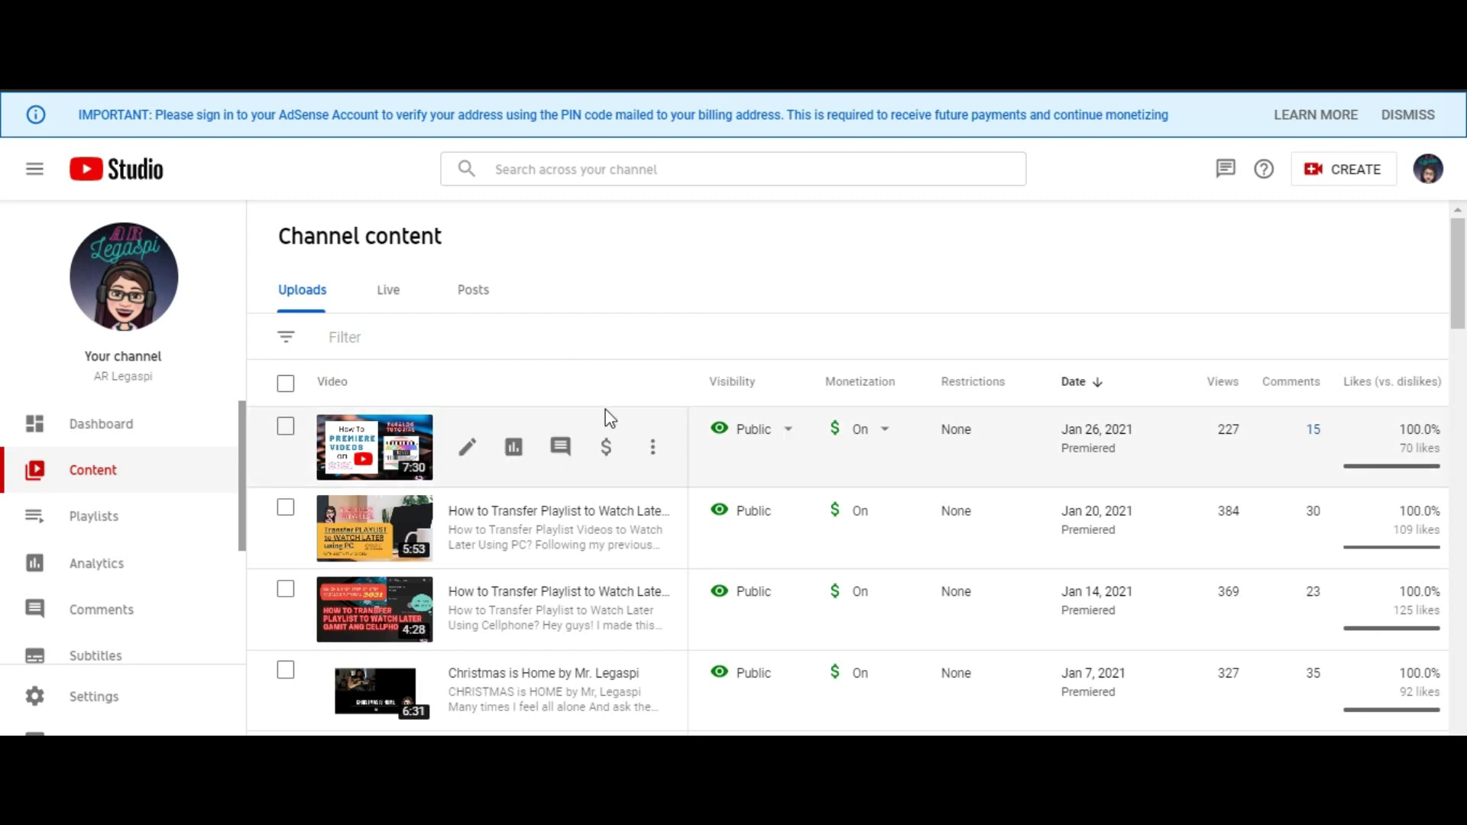
mouse_move(397, 438)
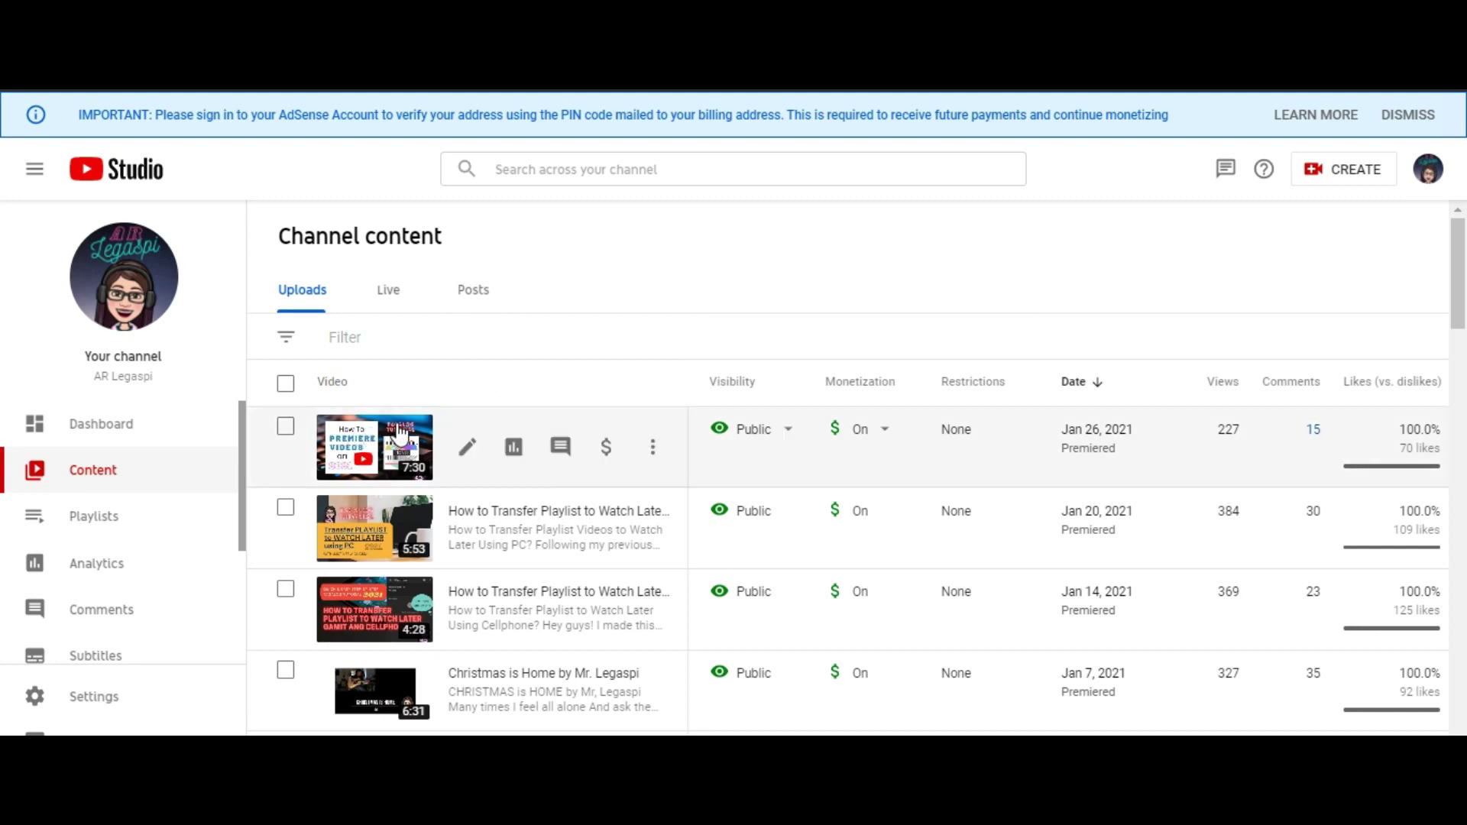
left_click(469, 449)
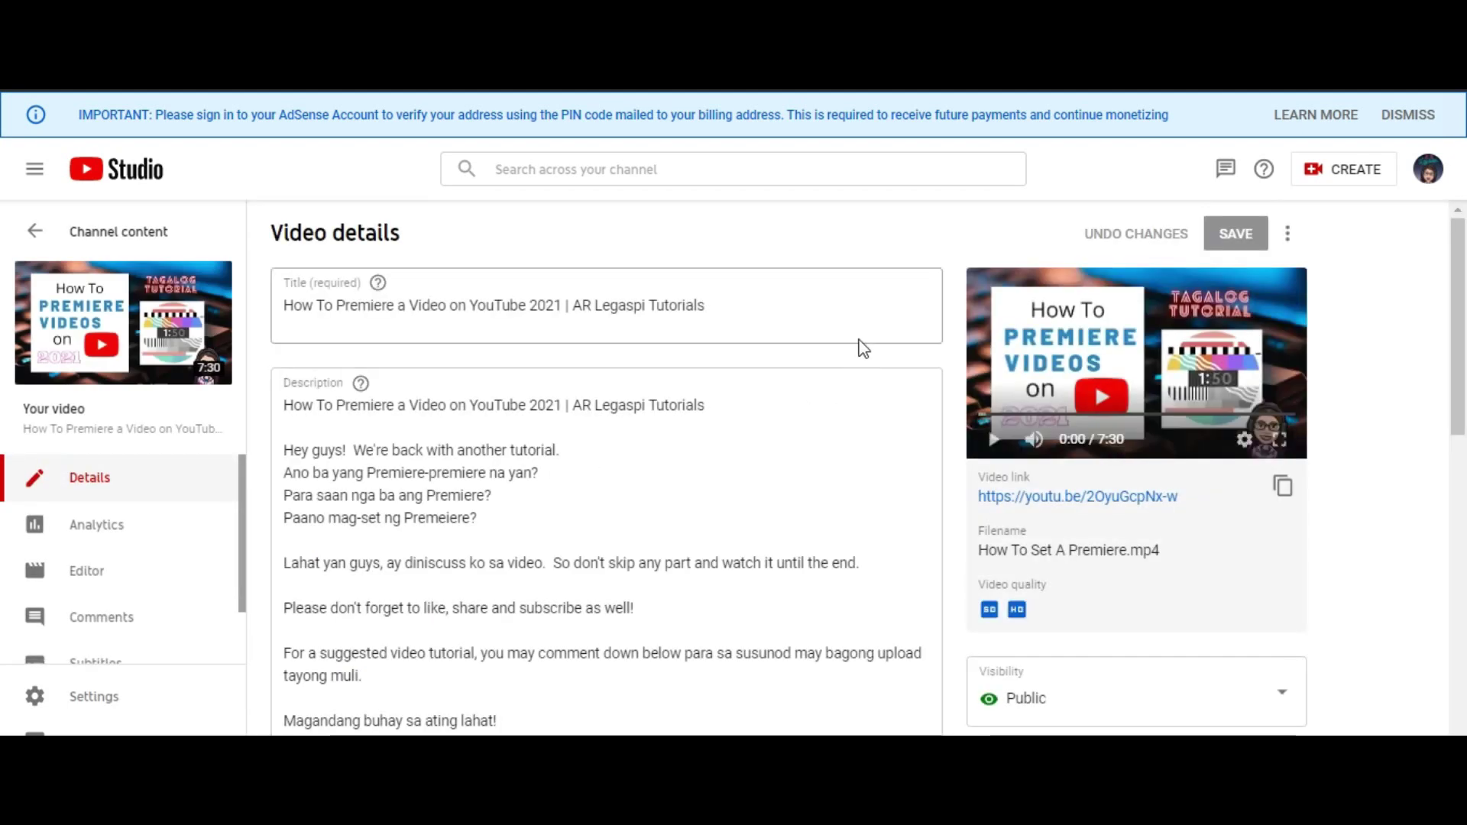
Step: Open the video's end screen editor and apply the "1 video, 1 playlist" template
scroll(910, 277, "down", 1)
scroll(909, 276, "down", 4)
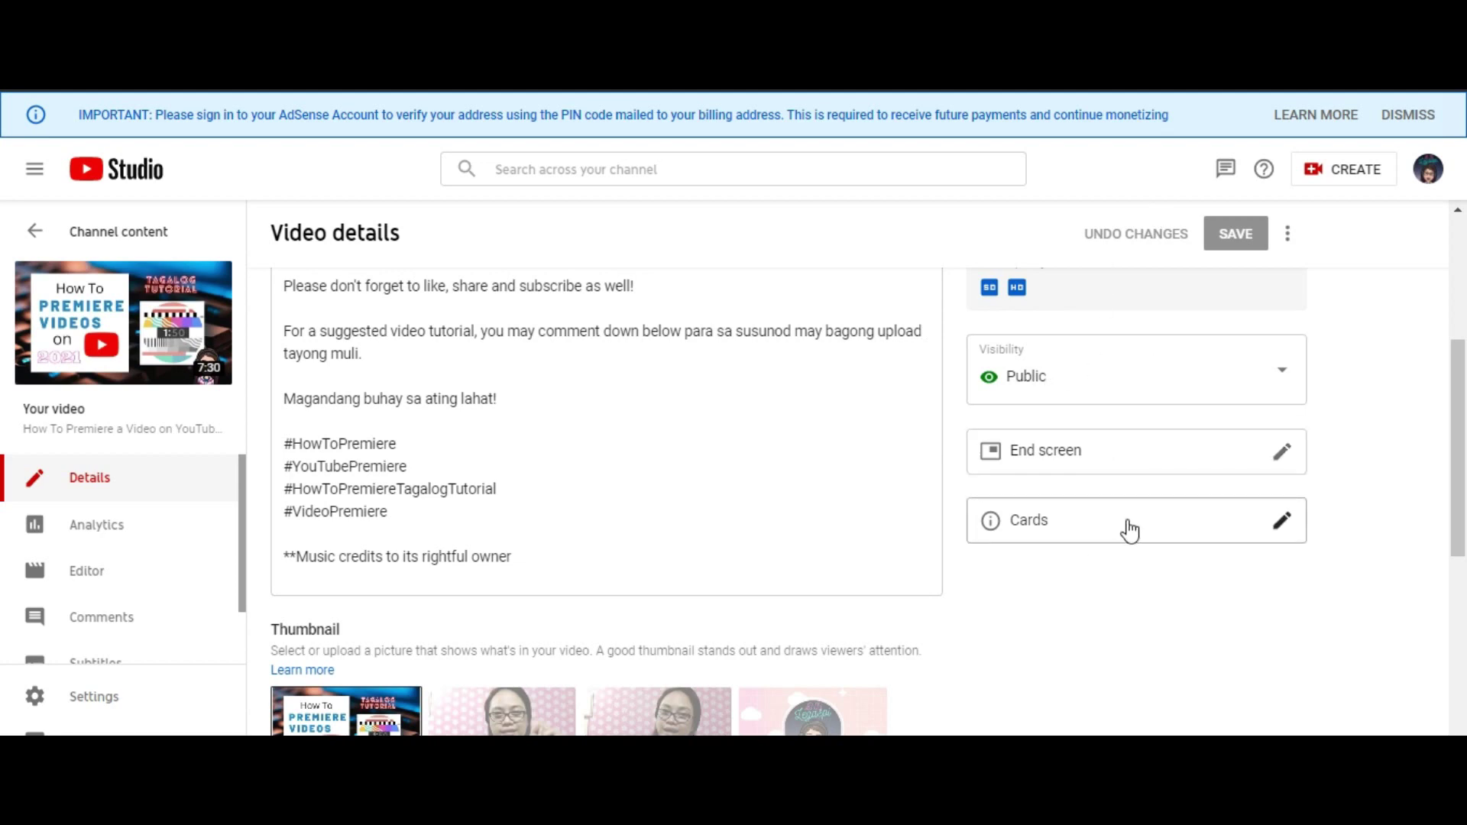
left_click(1283, 458)
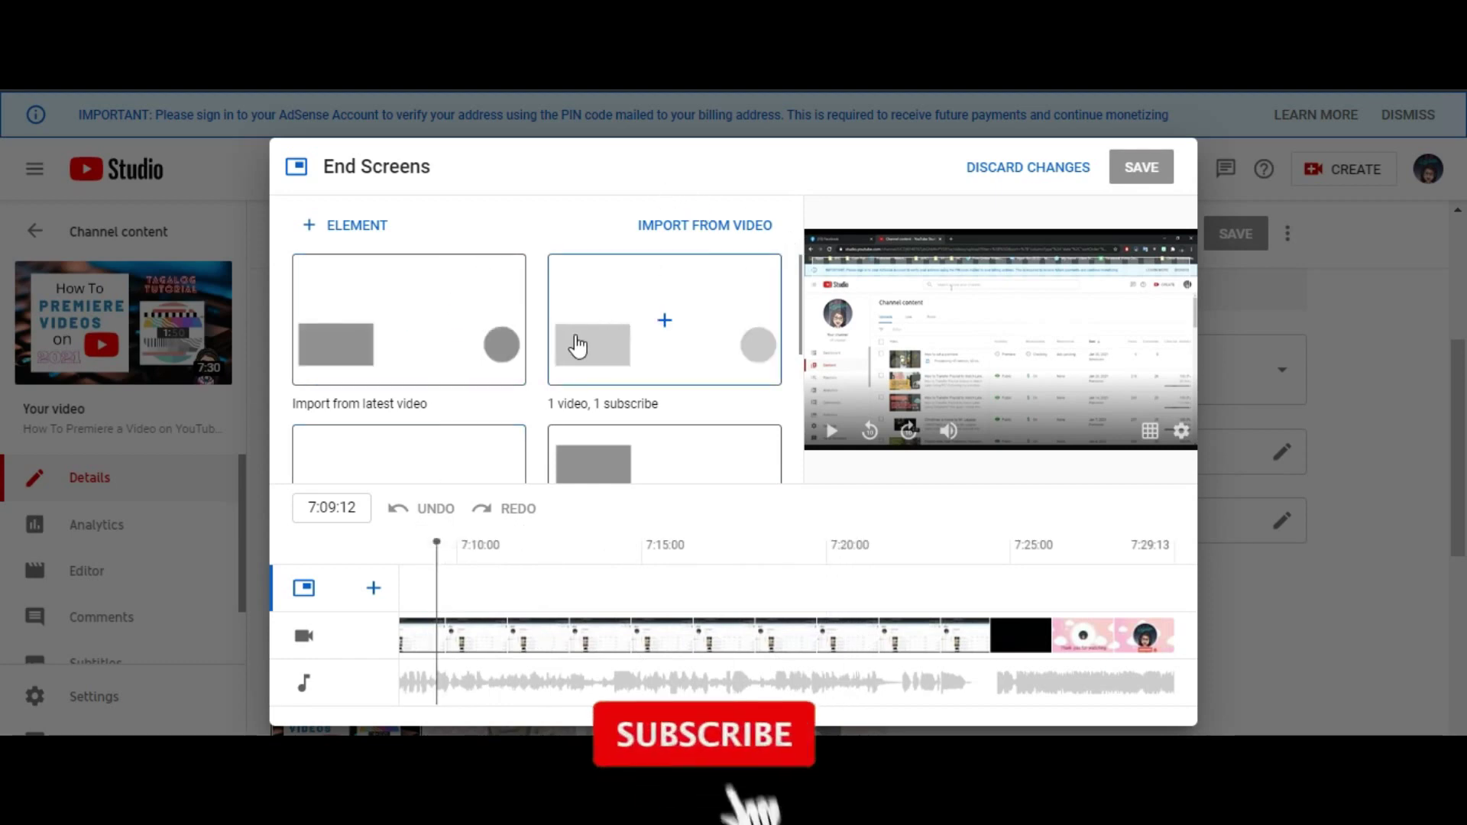
scroll(583, 346, "down", 2)
scroll(581, 344, "down", 2)
scroll(580, 341, "up", 4)
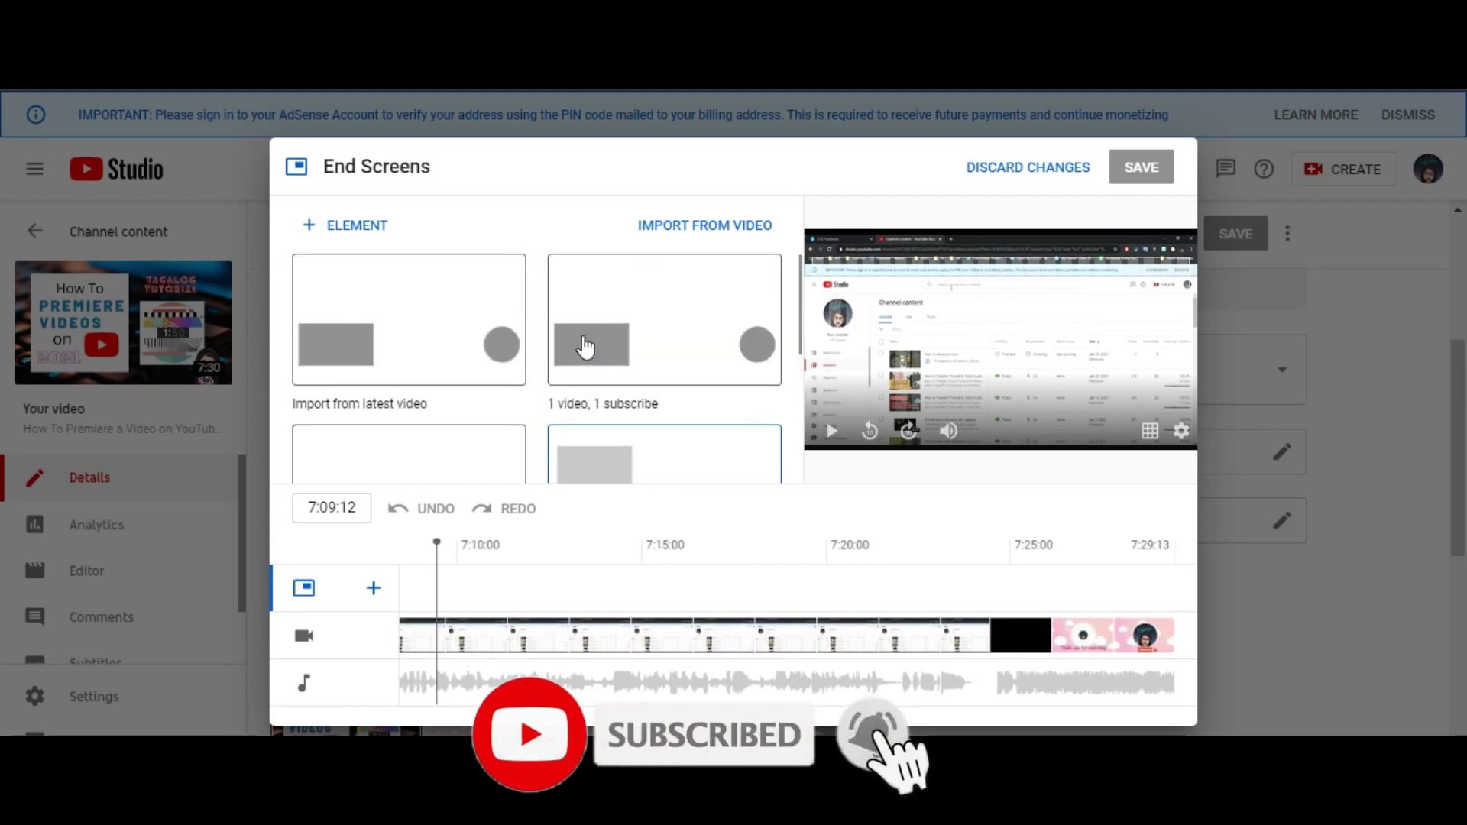
scroll(566, 431, "down", 4)
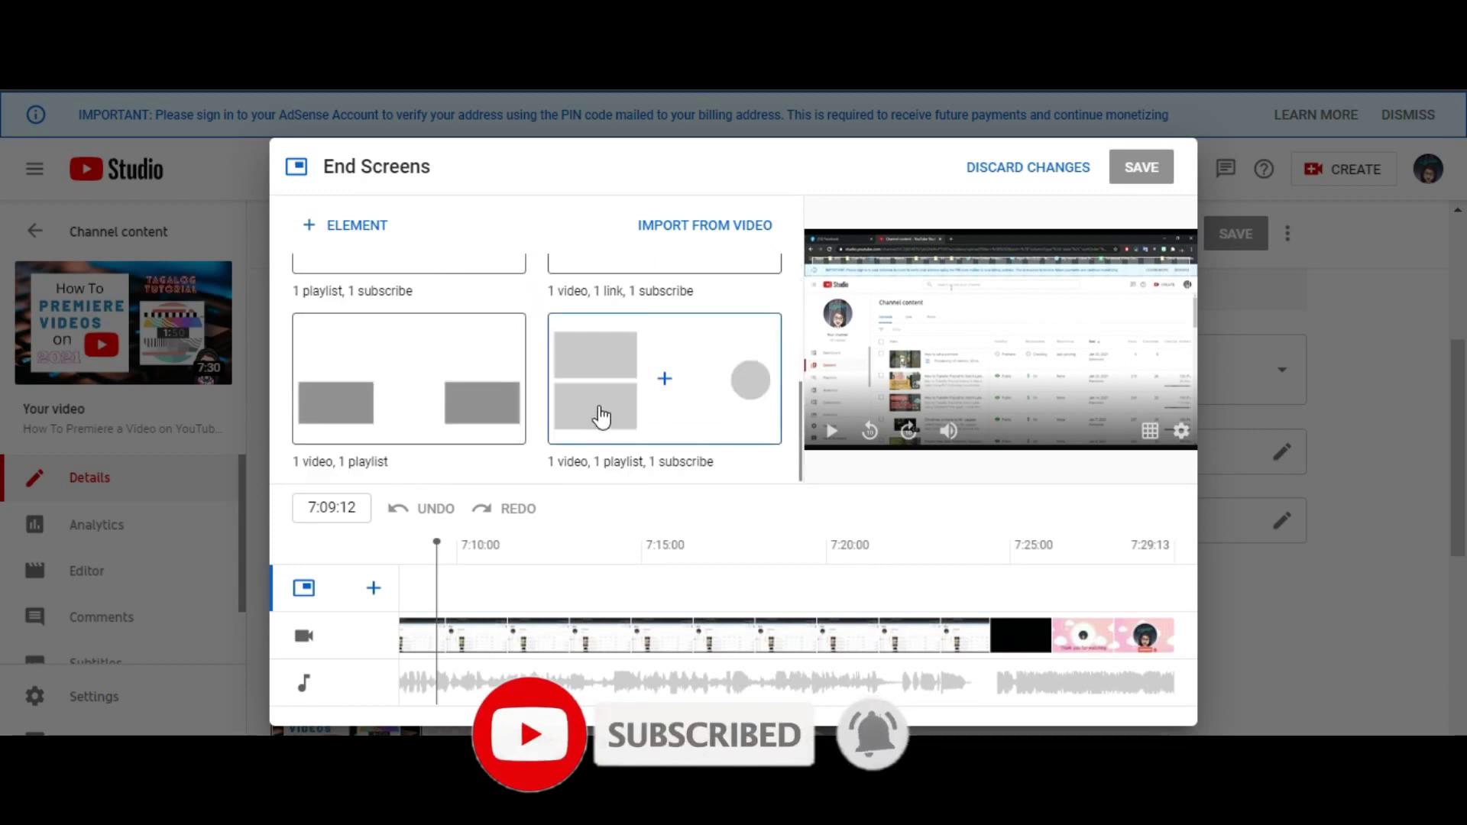
scroll(639, 350, "up", 6)
scroll(639, 350, "down", 2)
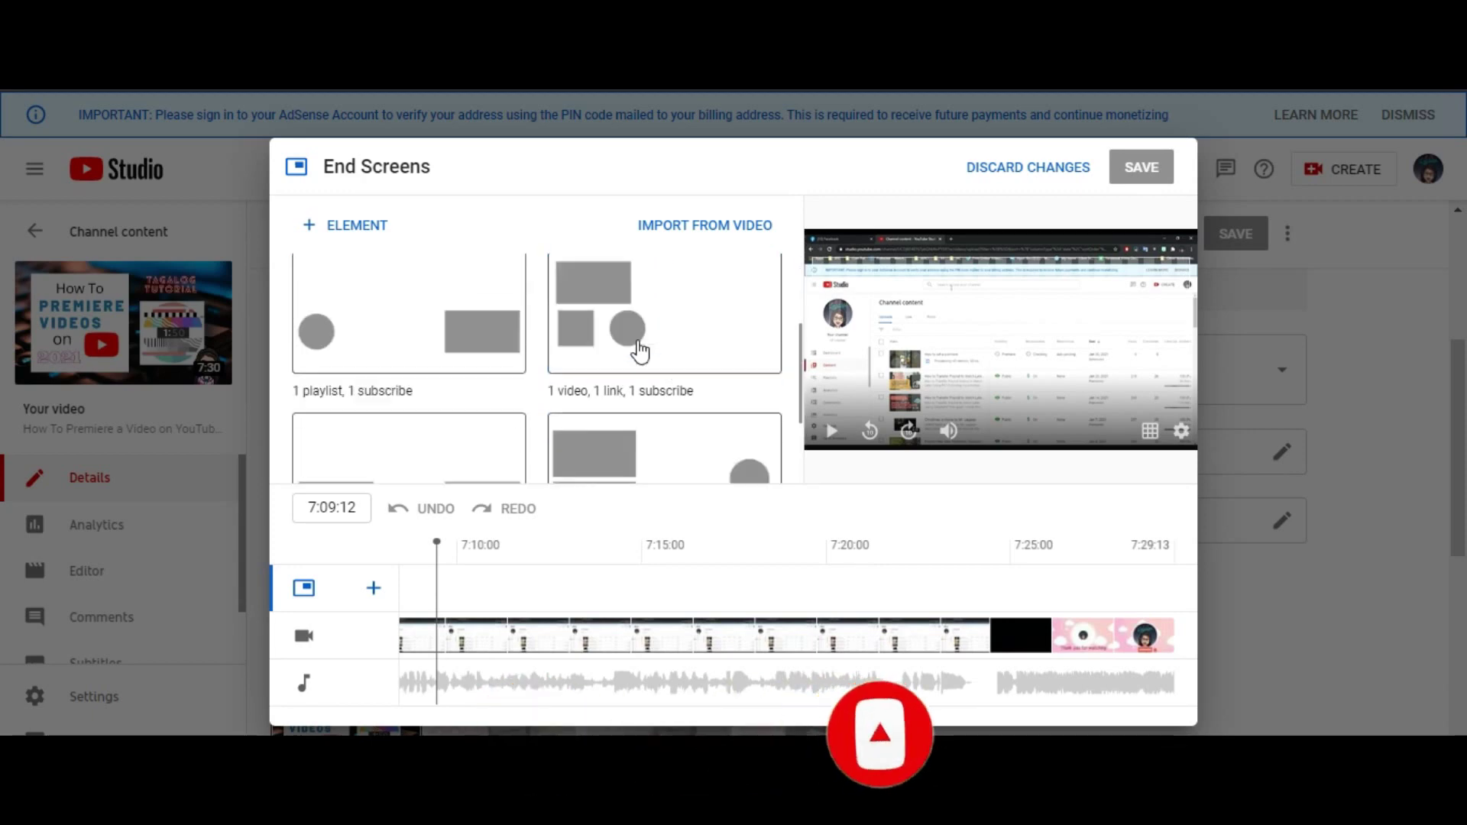
scroll(604, 382, "up", 2)
scroll(411, 390, "down", 4)
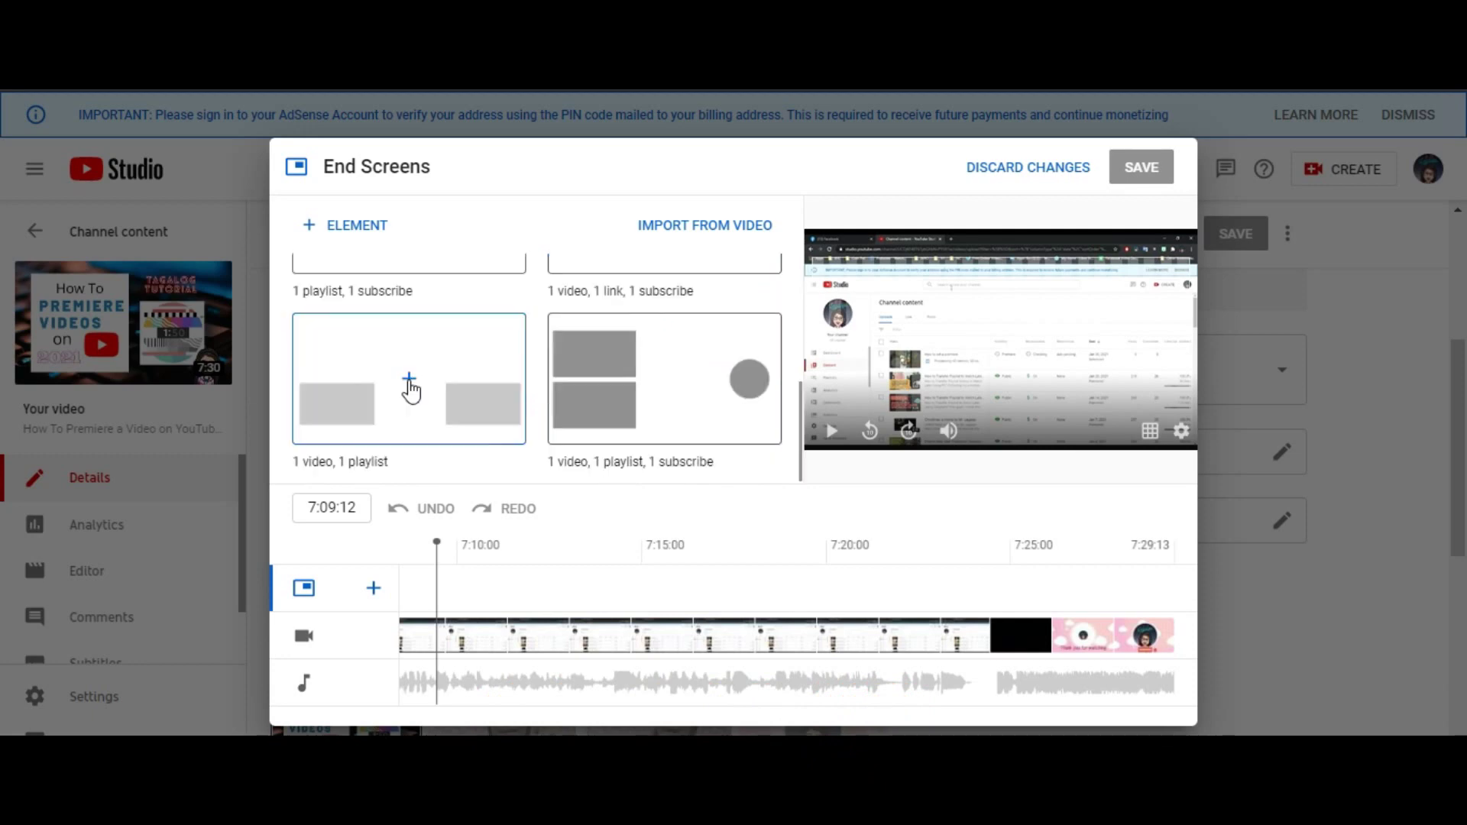
left_click(411, 386)
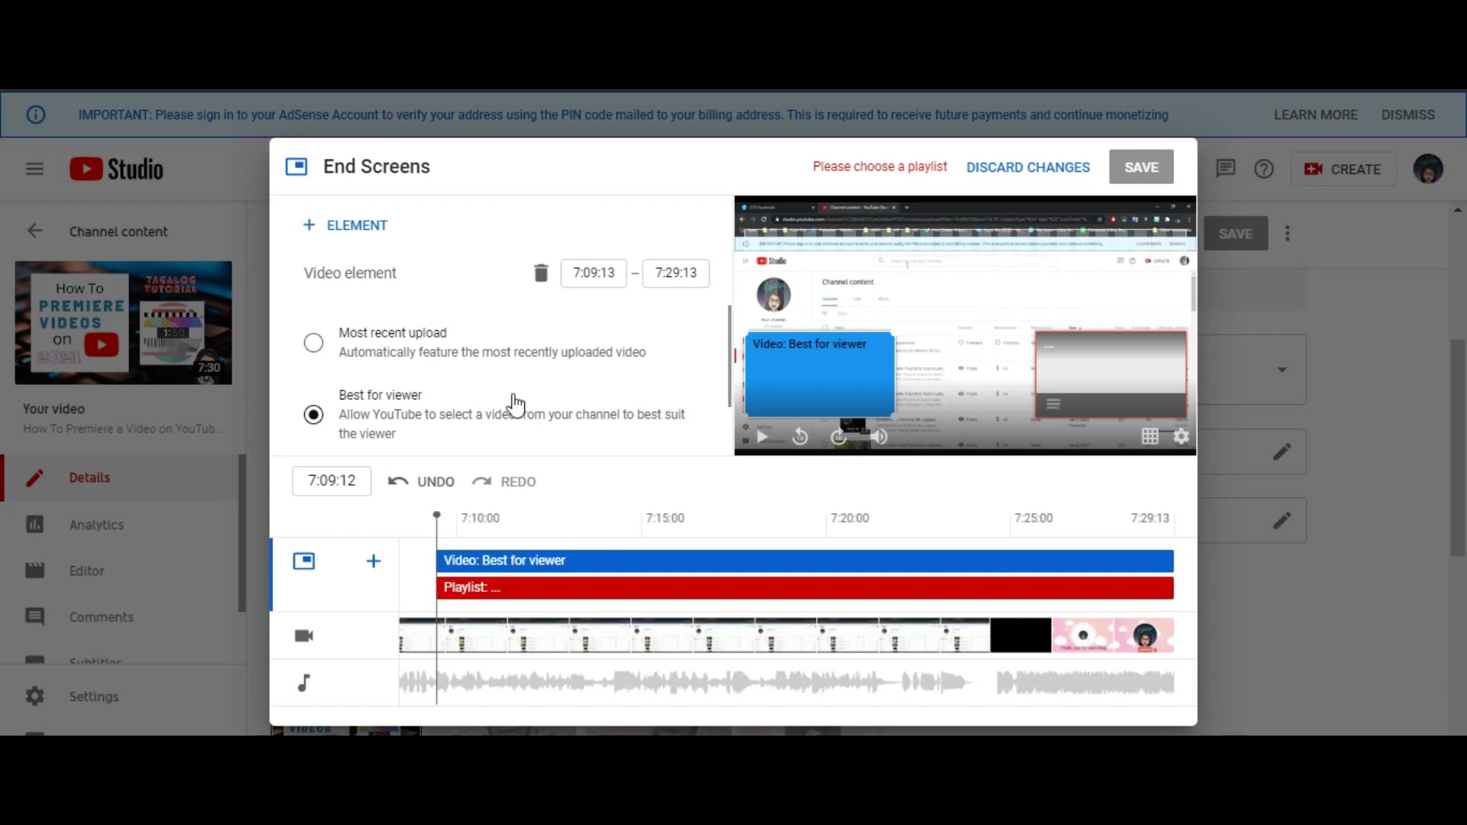
Step: Set the end screen's video element to the specific video "How to Transfer Playlist to Watch Later Using PC 2021"
scroll(514, 405, "down", 1)
scroll(428, 407, "up", 1)
scroll(453, 399, "down", 1)
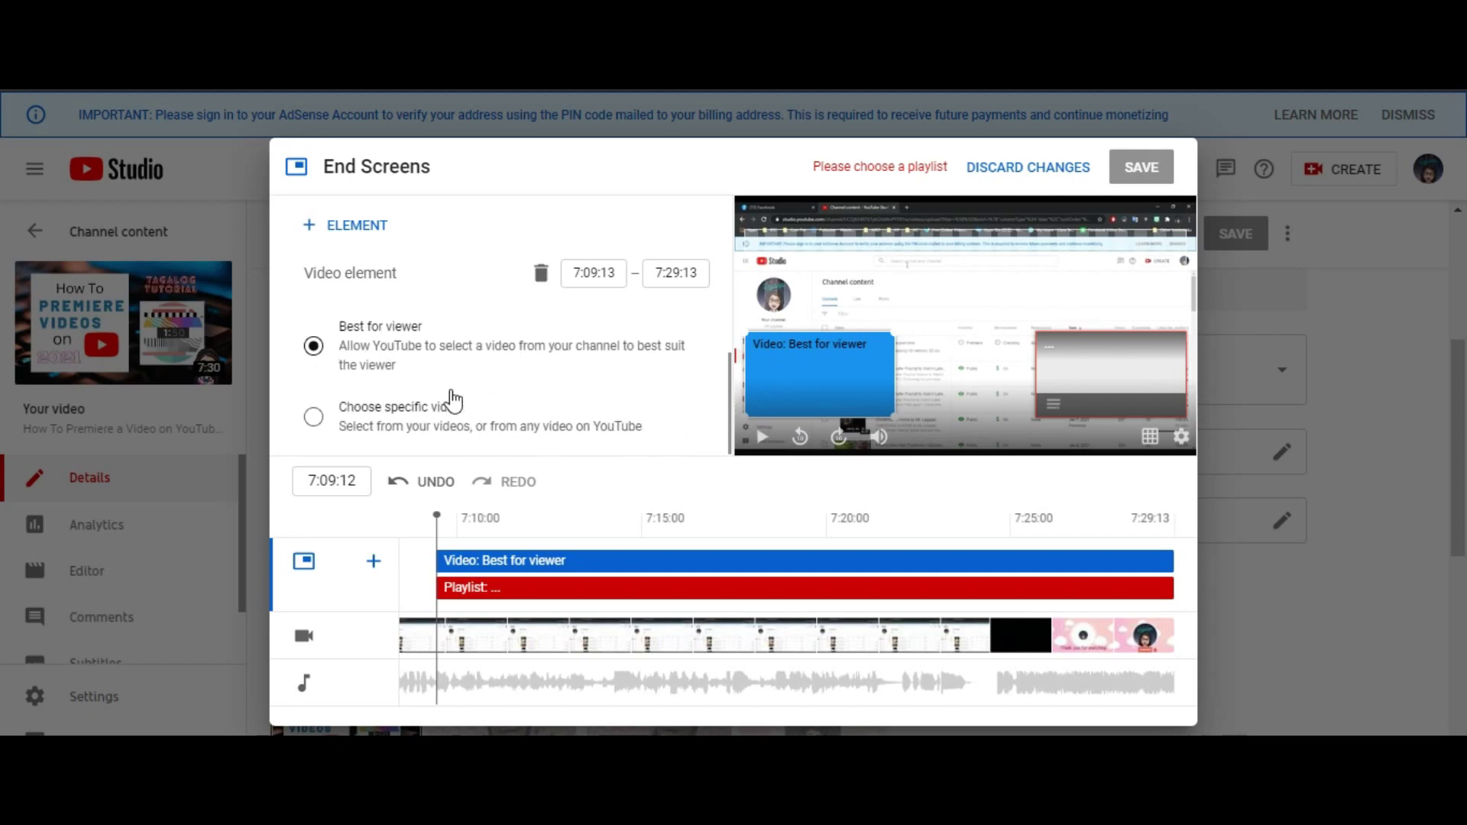
left_click(313, 346)
left_click(314, 419)
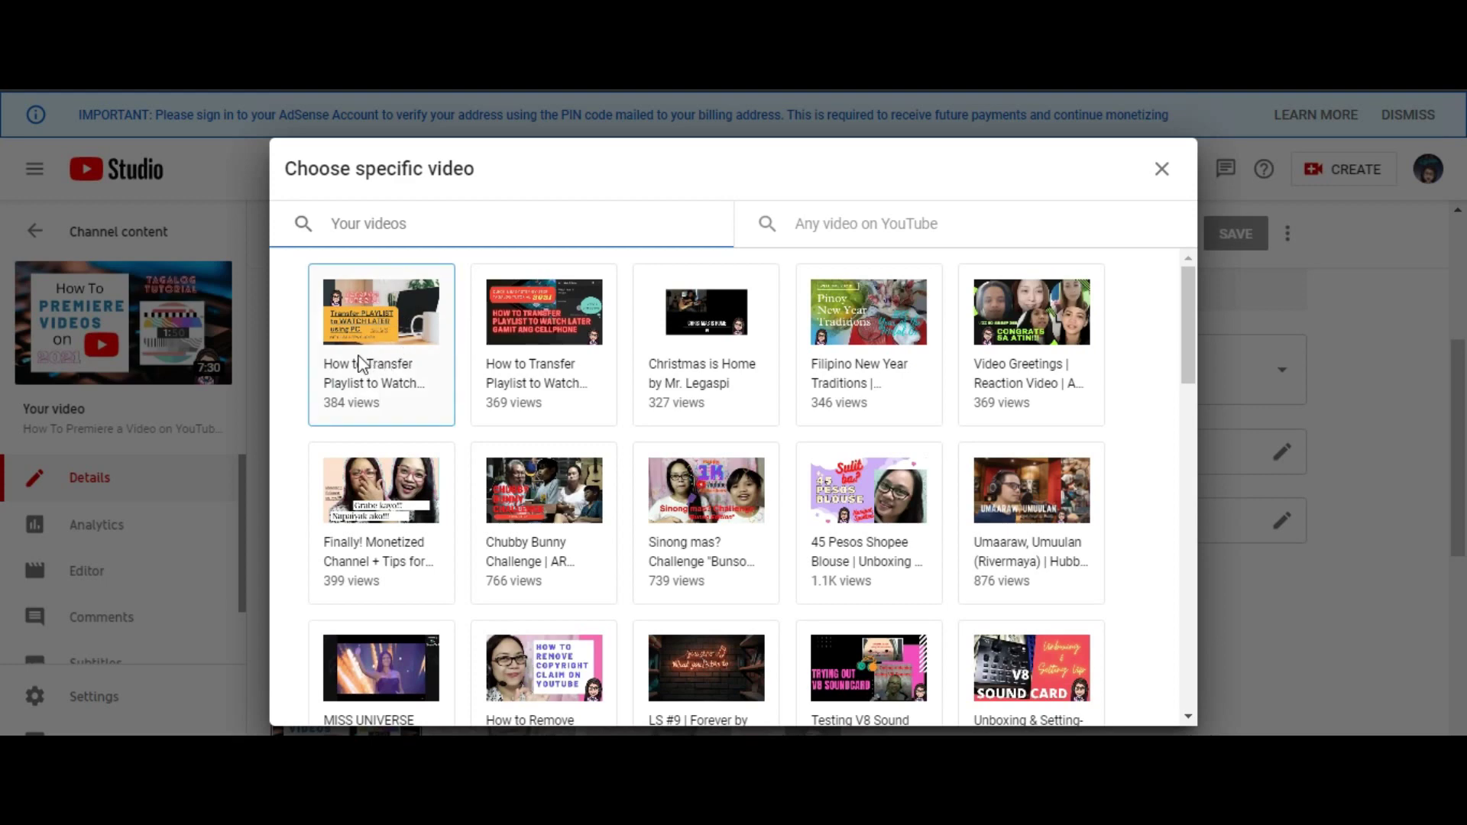
left_click(351, 315)
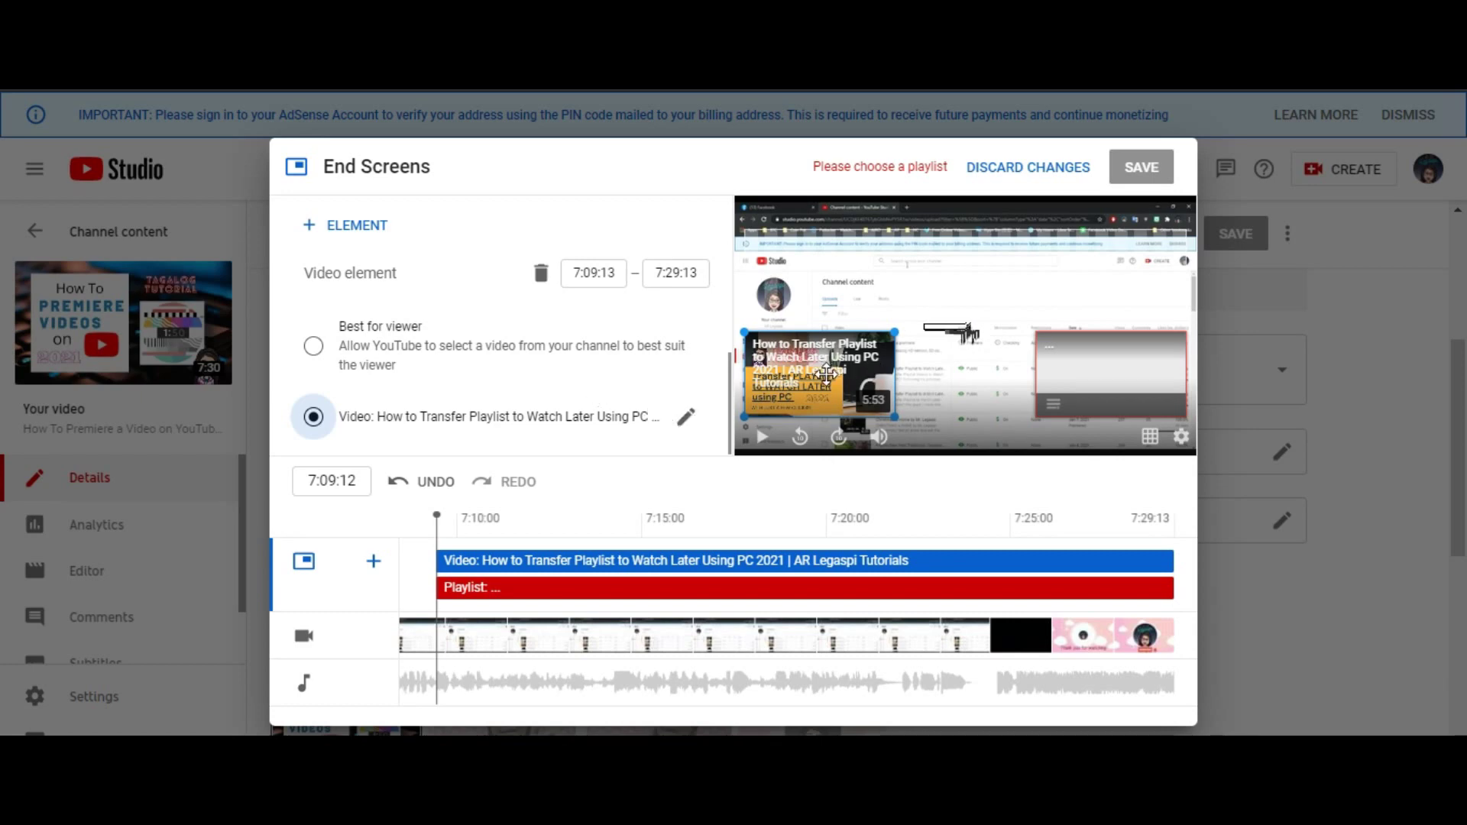
Step: Assign the "AR Tutorials | How Tos" playlist to the end screen's playlist element and save the end screen
left_click(1121, 378)
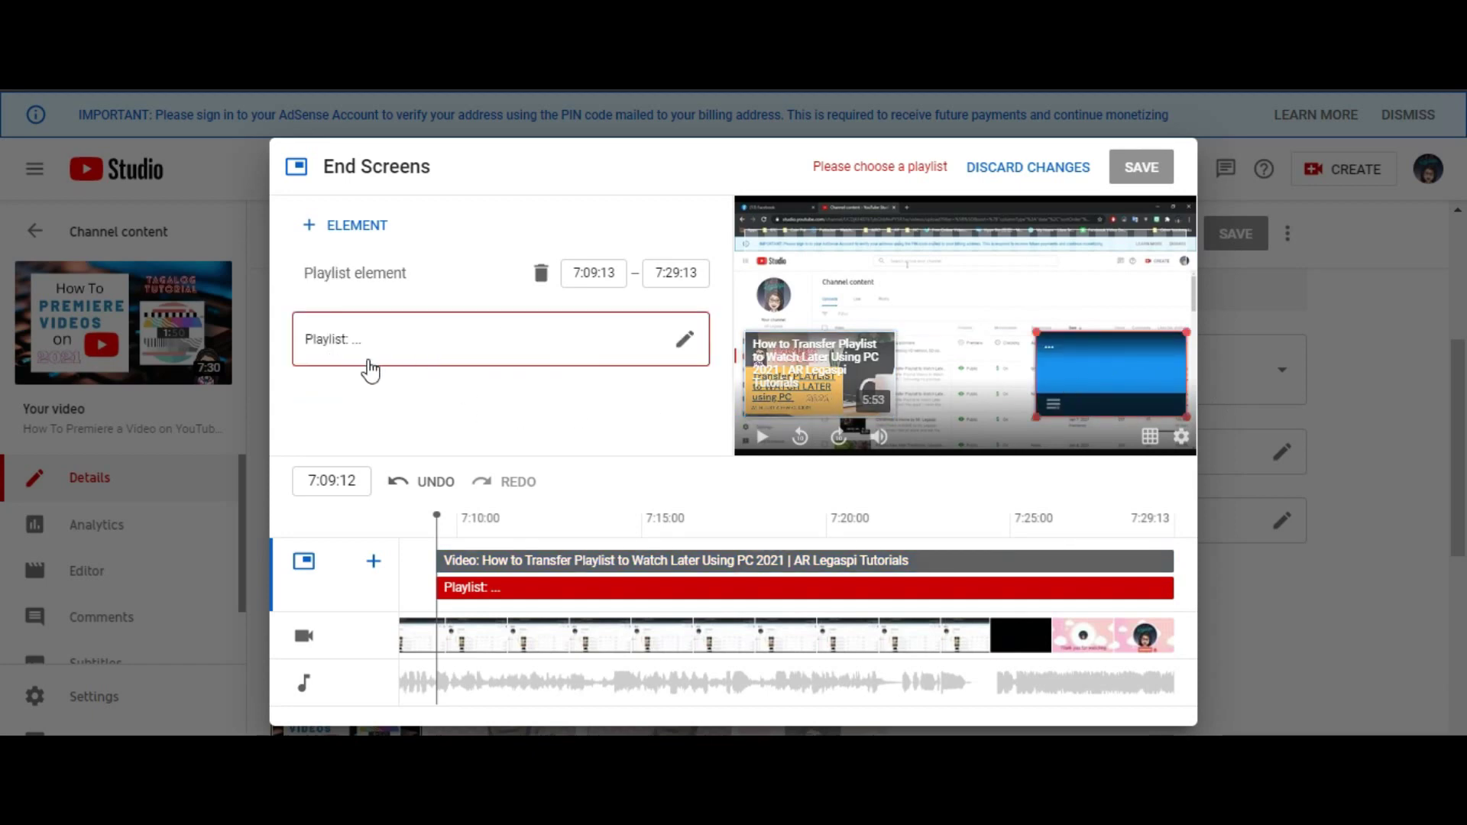
left_click(687, 344)
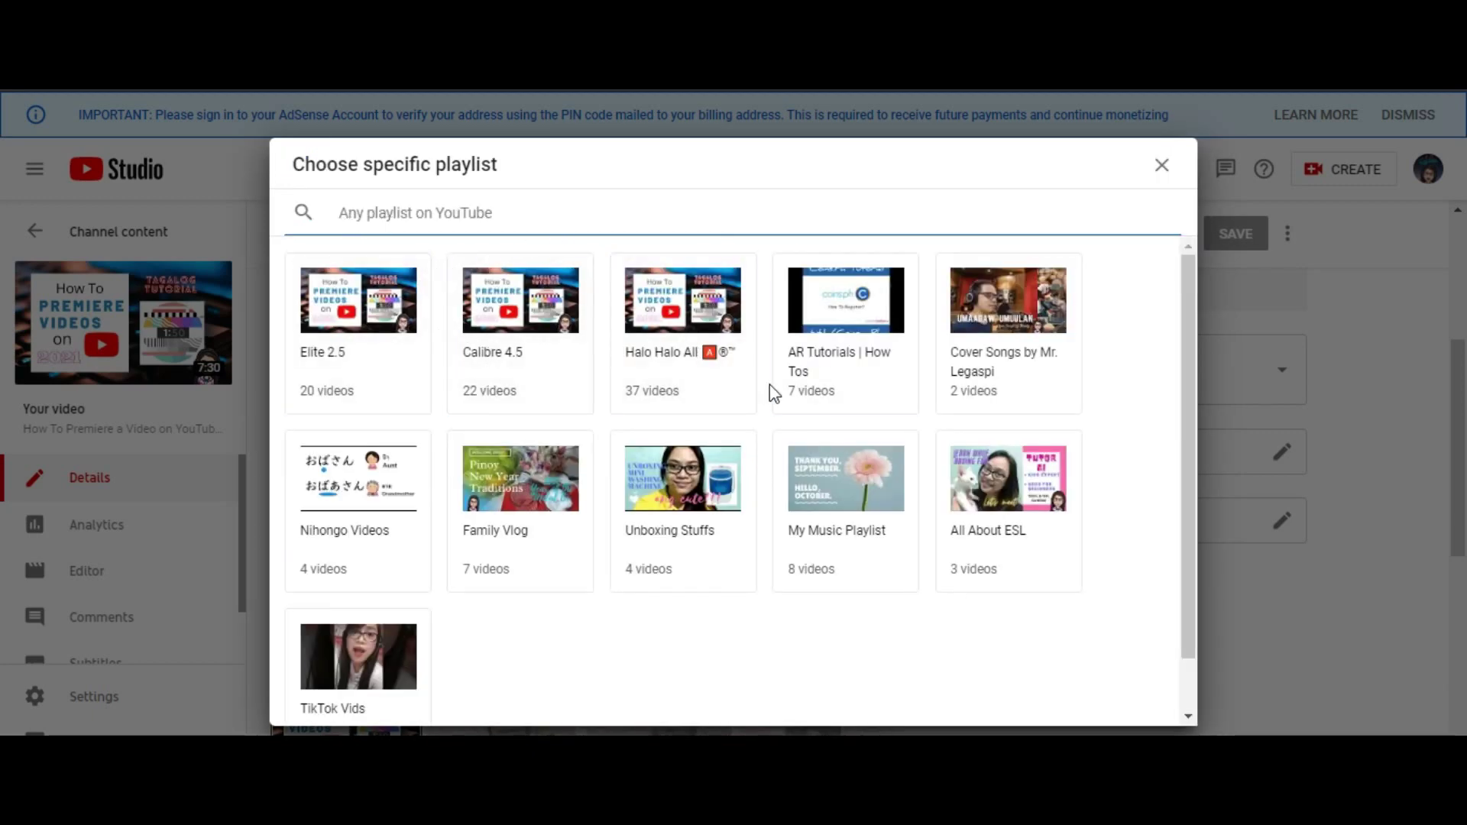
left_click(900, 399)
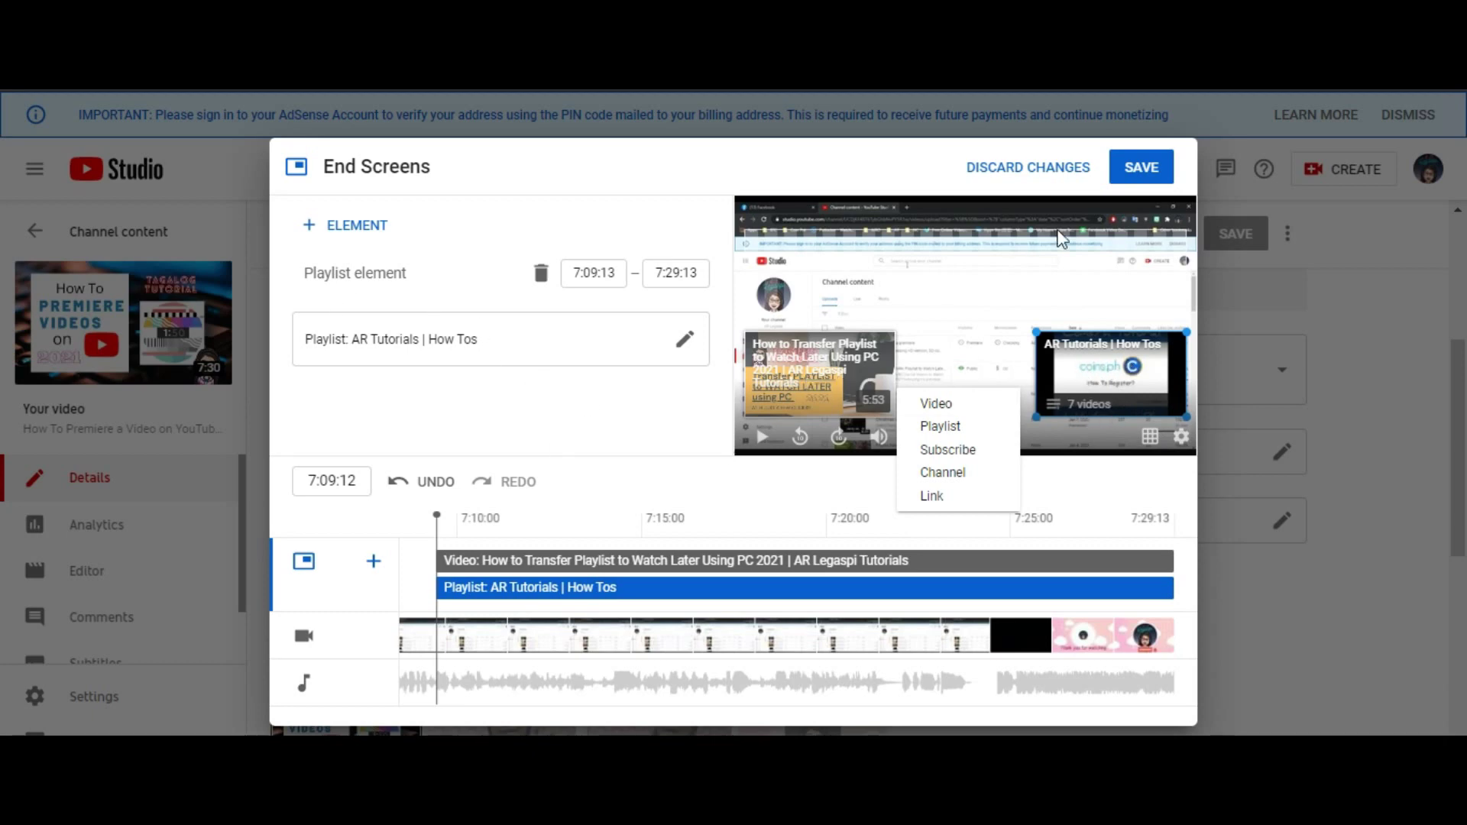
left_click(1144, 173)
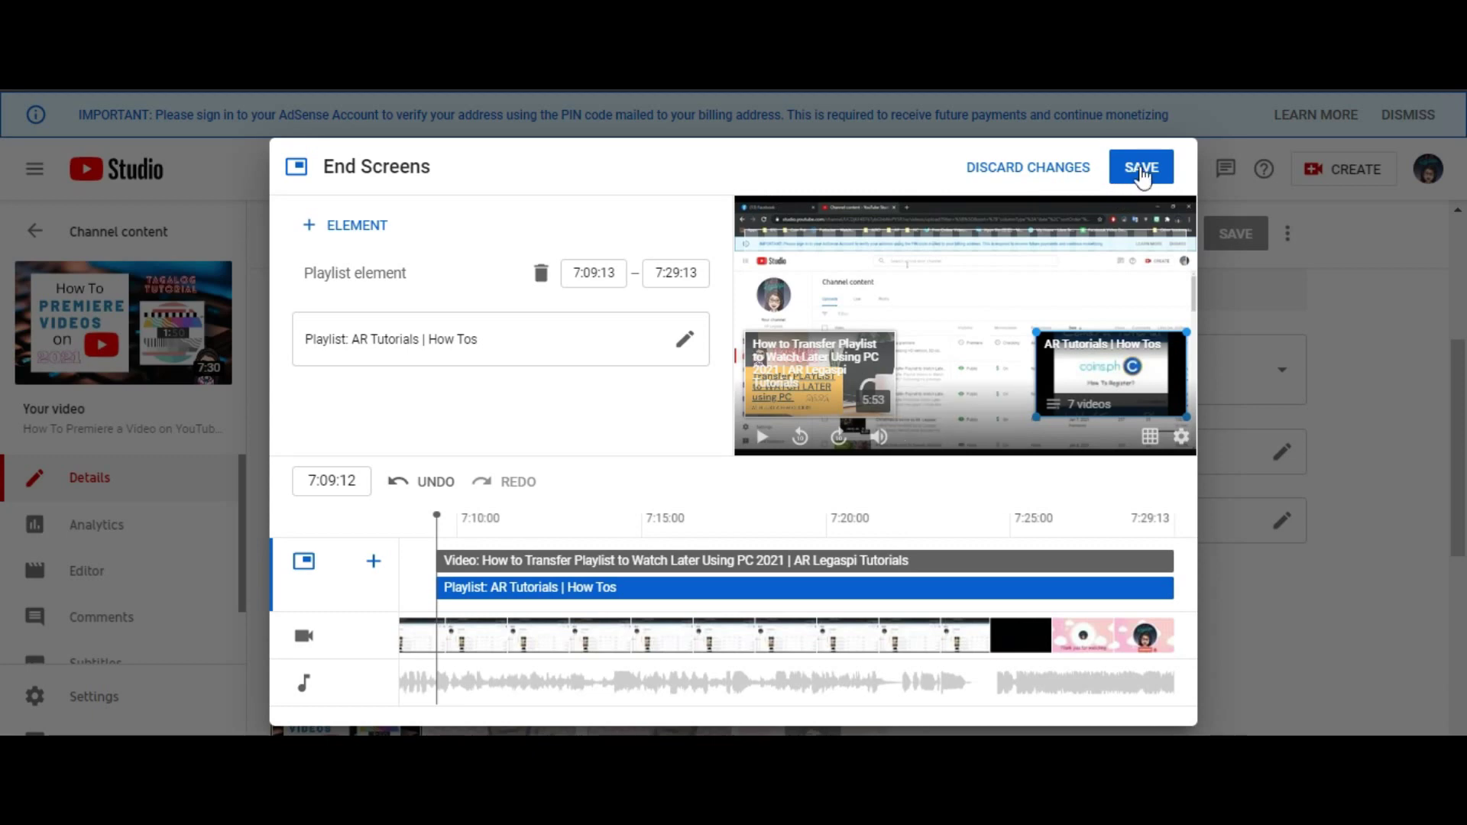
left_click(1143, 176)
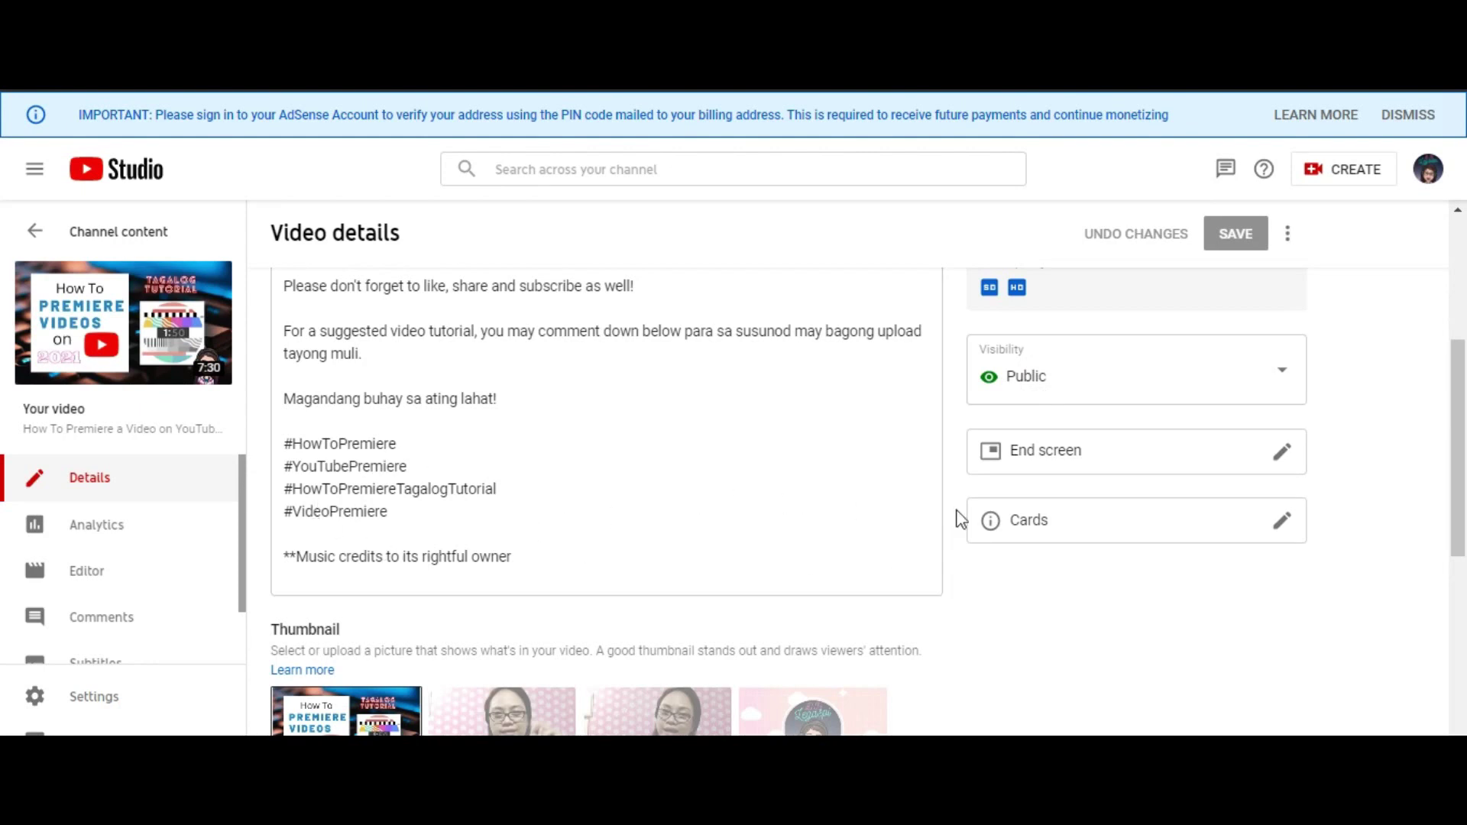
Step: Open the video's cards and position the "AR Tutorials | How Tos" playlist card at 0:00:00 on the timeline
left_click(1284, 527)
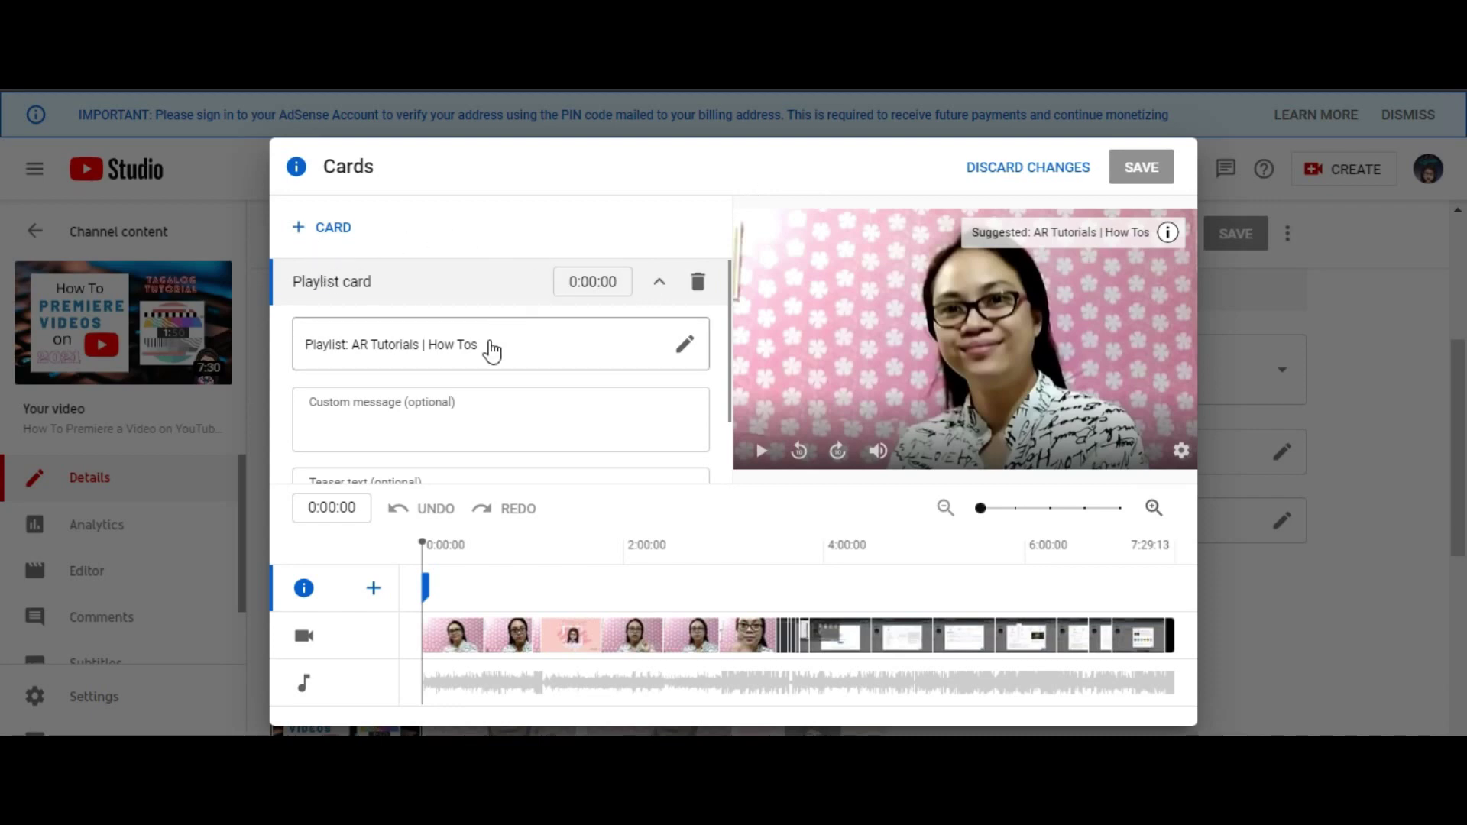
scroll(489, 346, "down", 1)
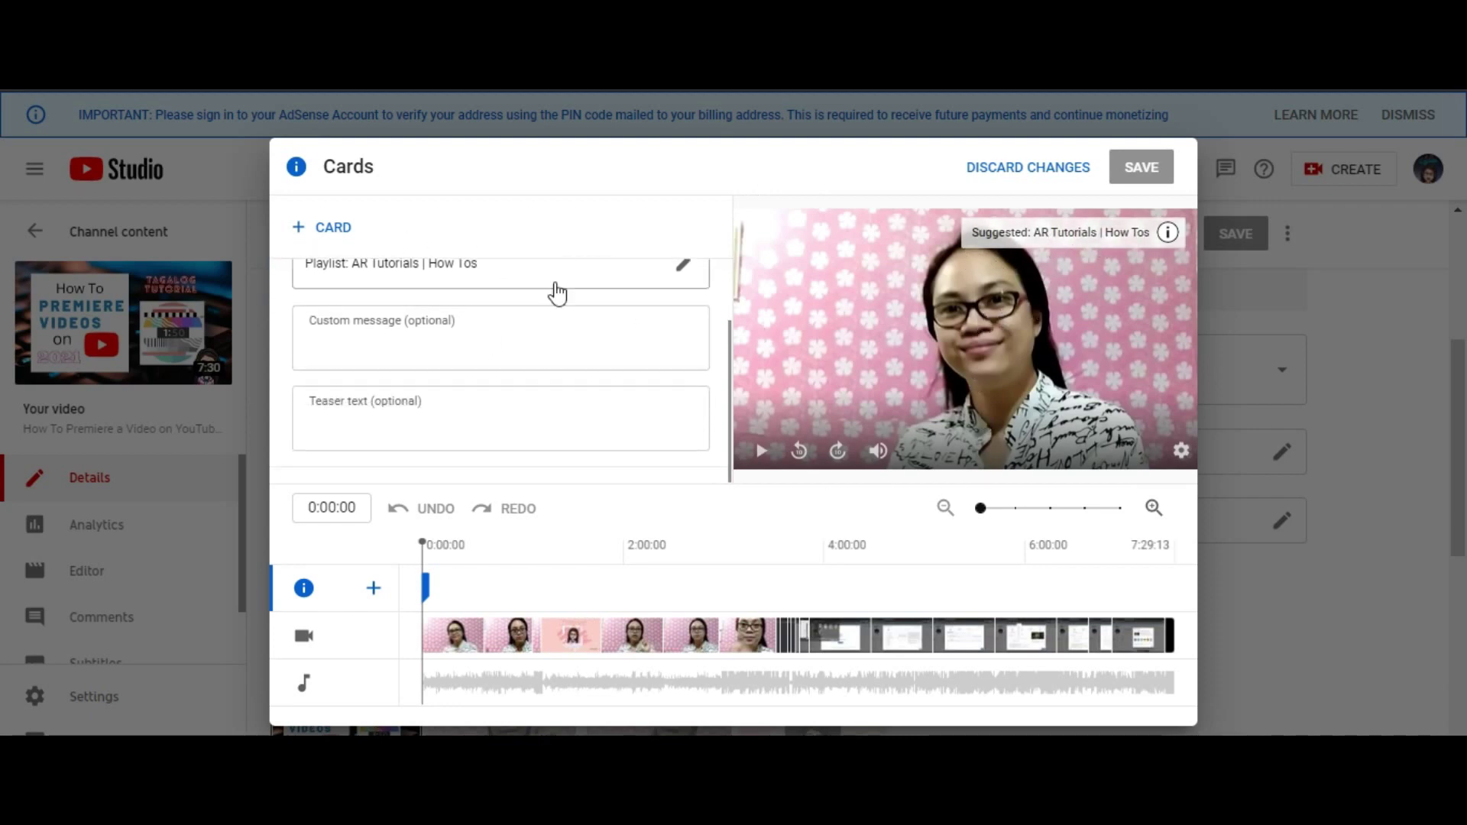
scroll(539, 298, "up", 1)
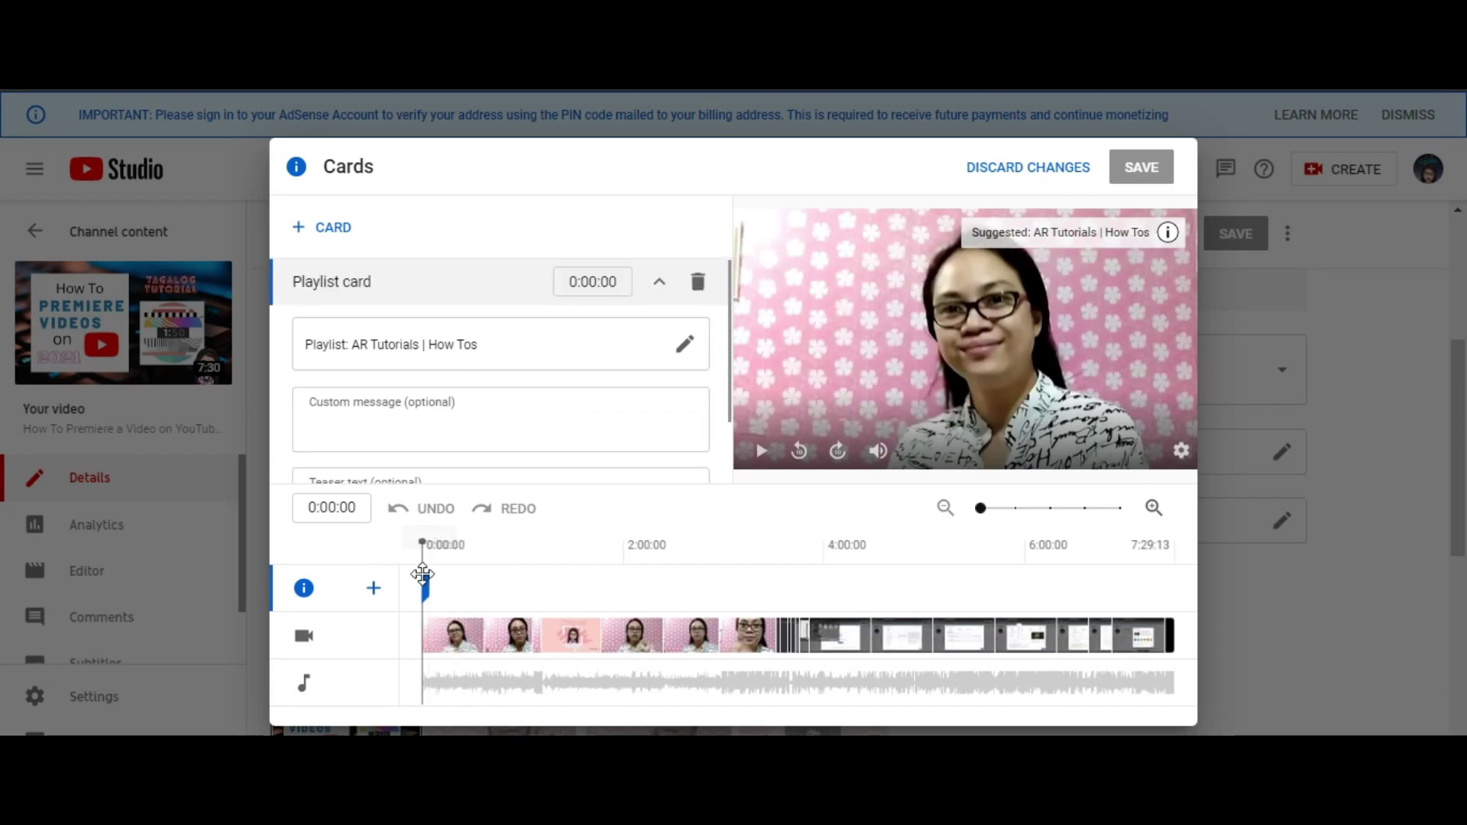
mouse_move(424, 542)
left_mouse_down()
mouse_move(480, 543)
mouse_move(422, 543)
mouse_move(435, 583)
mouse_move(452, 583)
mouse_move(425, 583)
mouse_move(825, 586)
mouse_move(424, 589)
left_mouse_up()
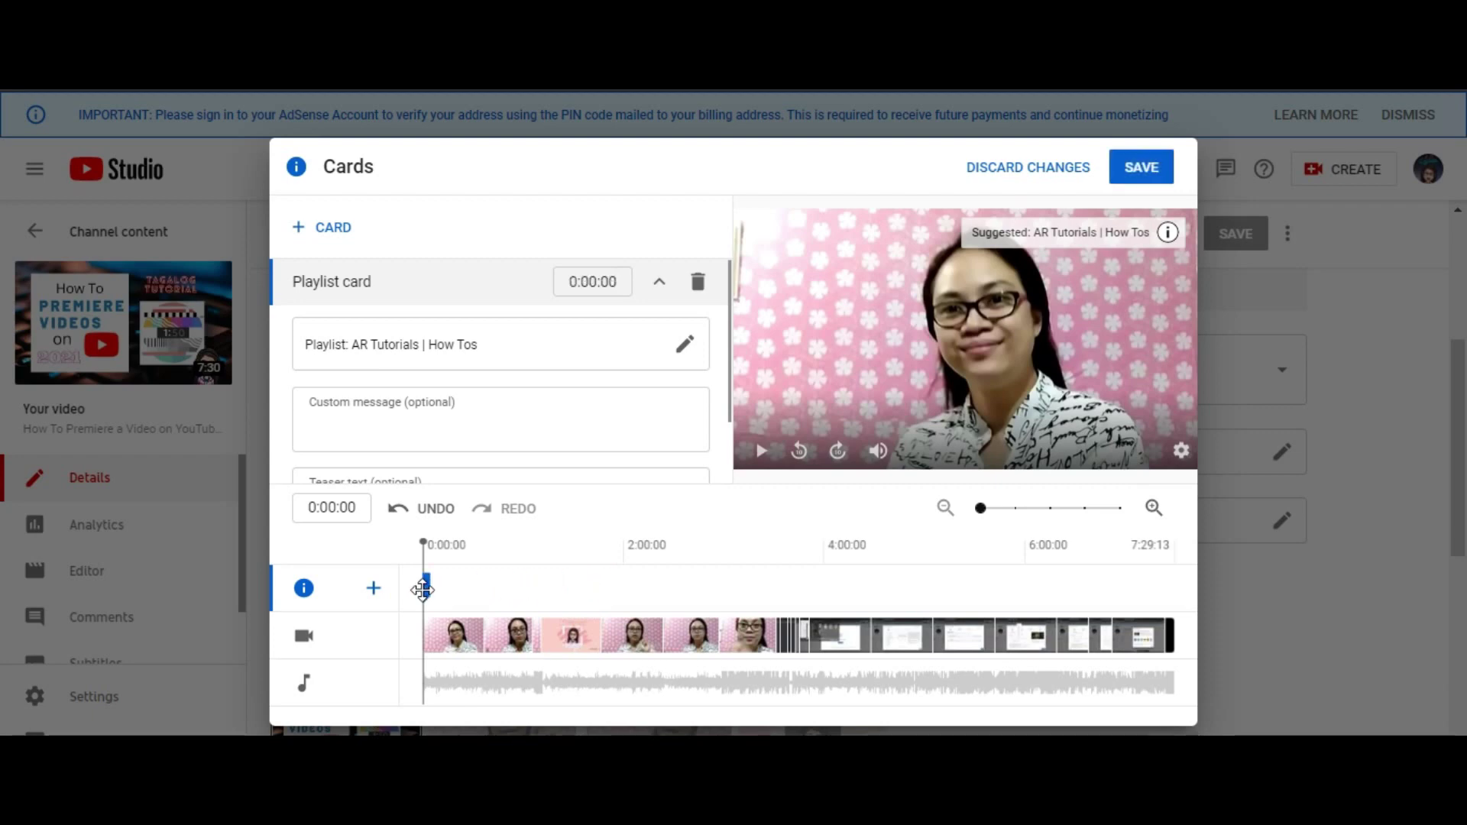
Step: Add a channel card that links to the Ivana Alawi channel with 11.0M subscribers
left_click(329, 237)
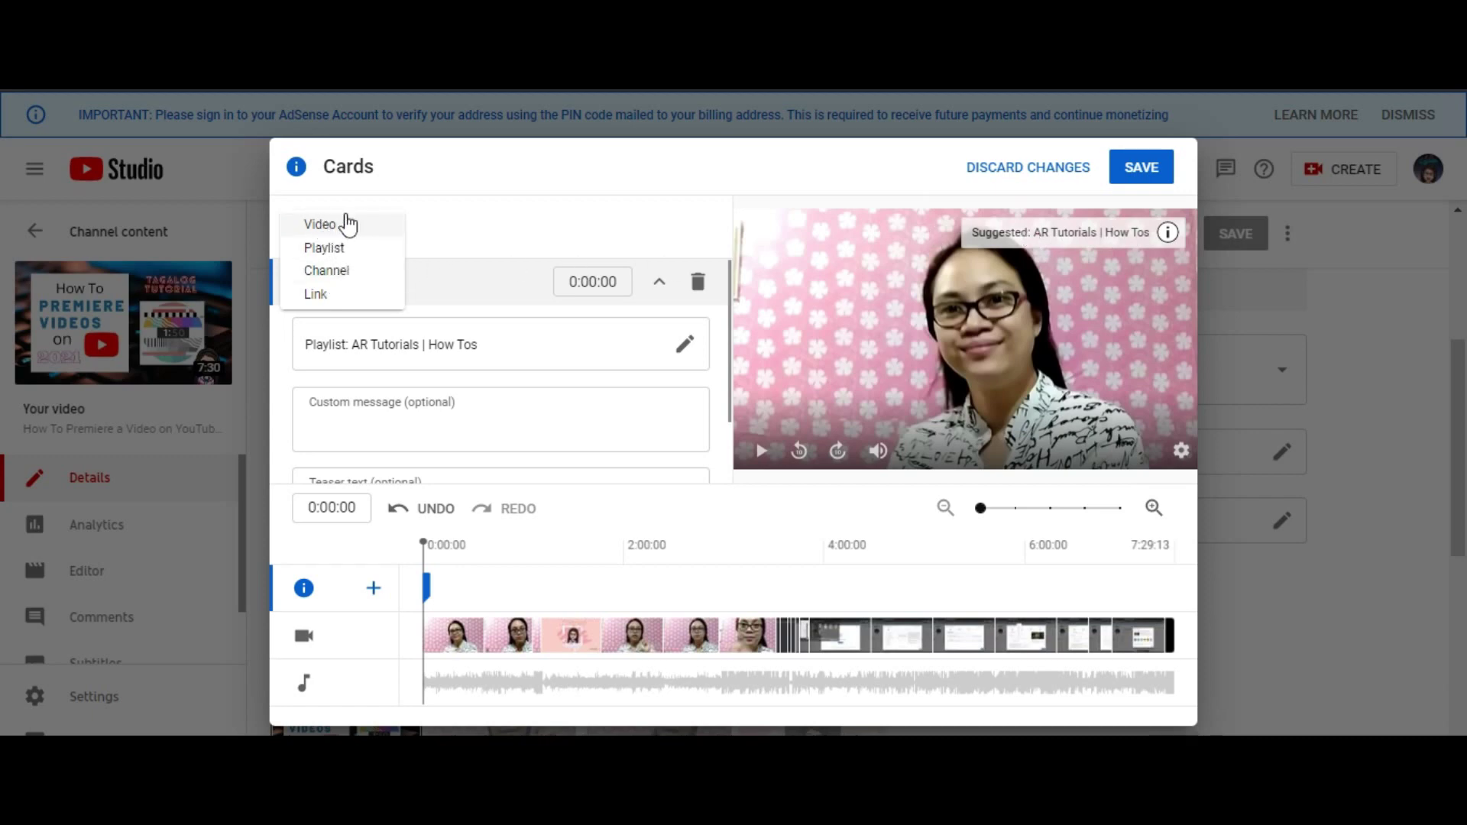
left_click(342, 280)
left_click(408, 212)
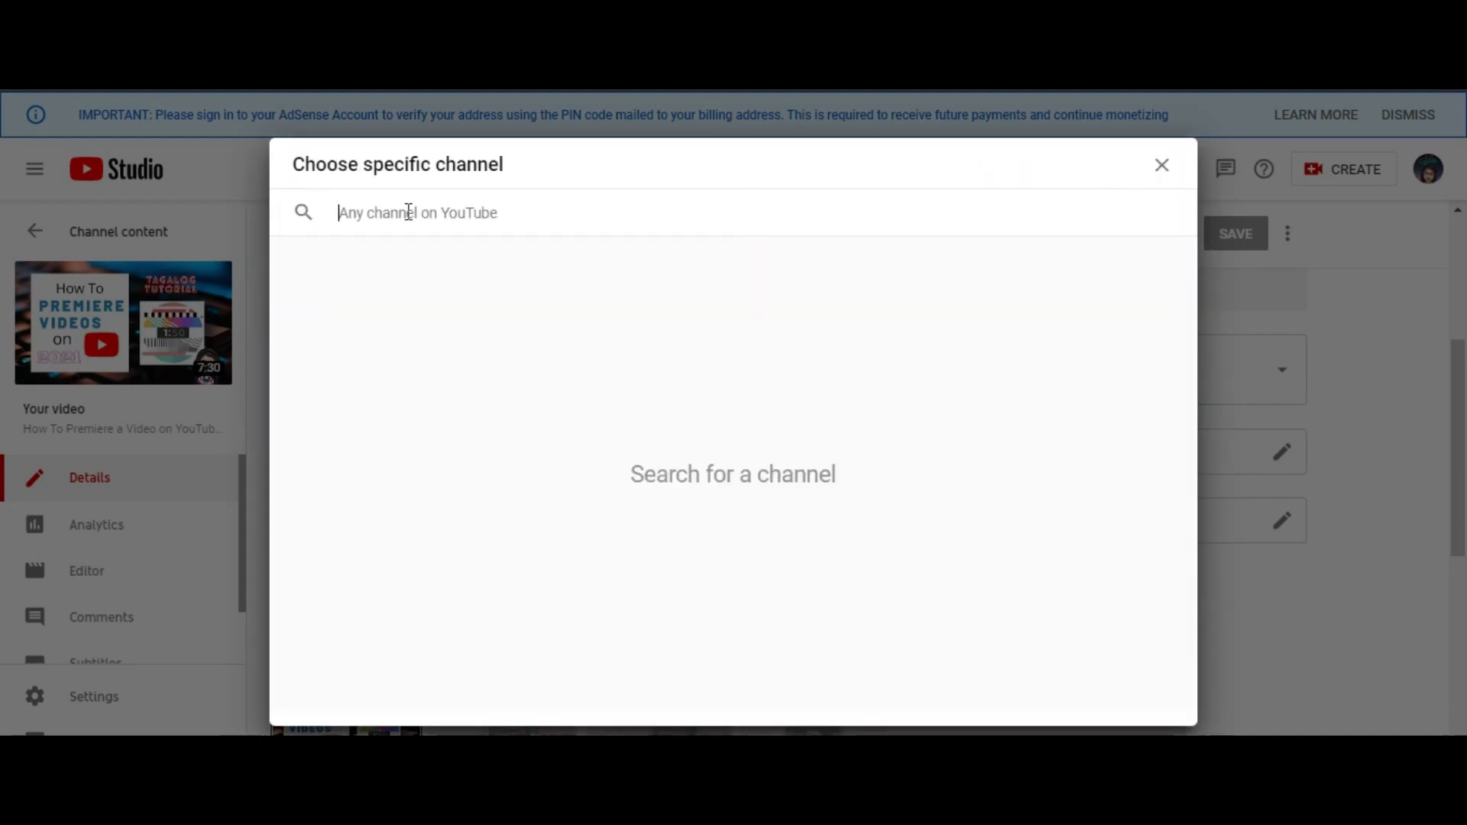
type("lva")
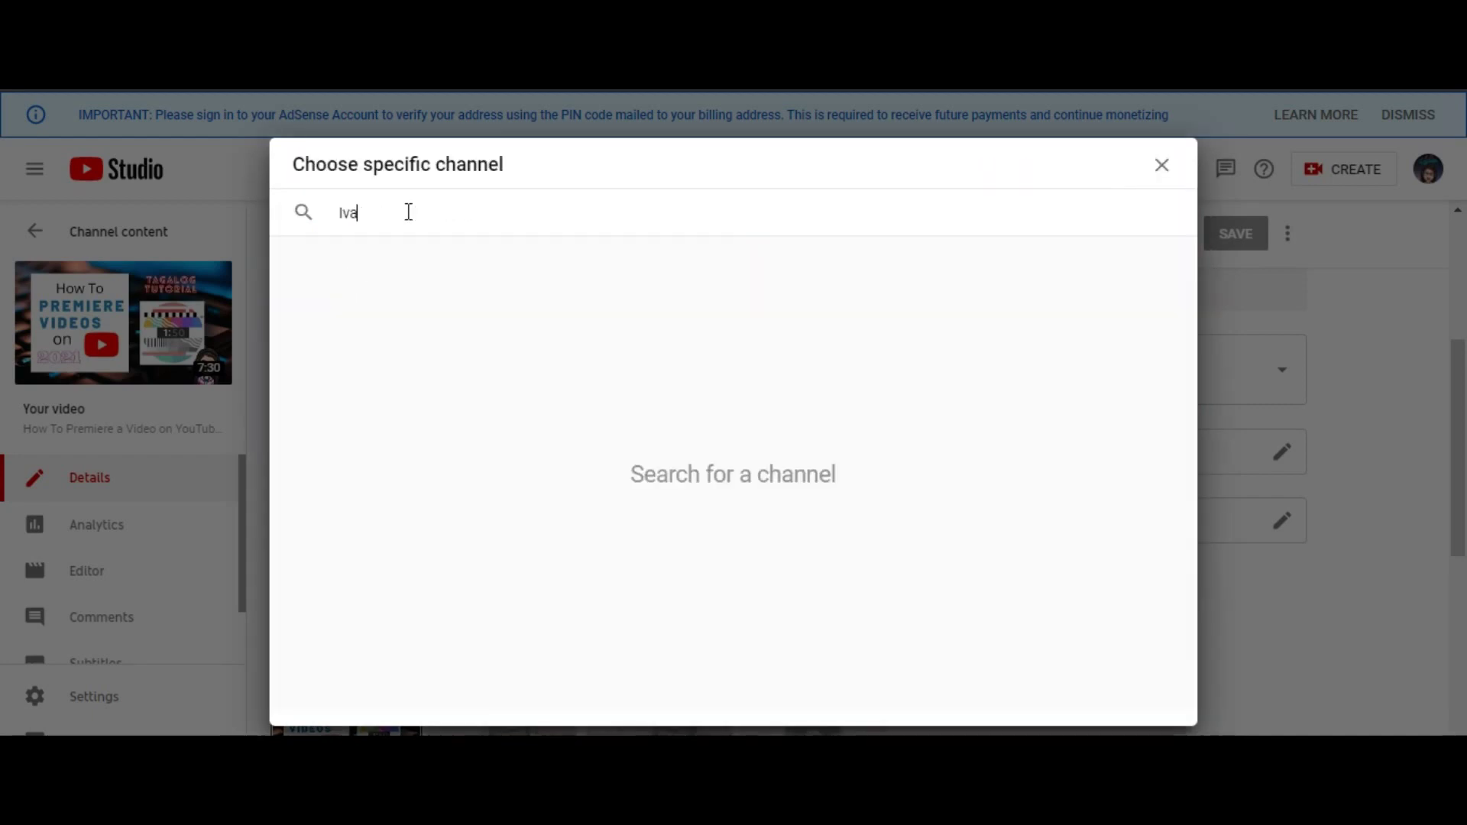
type("na Ala")
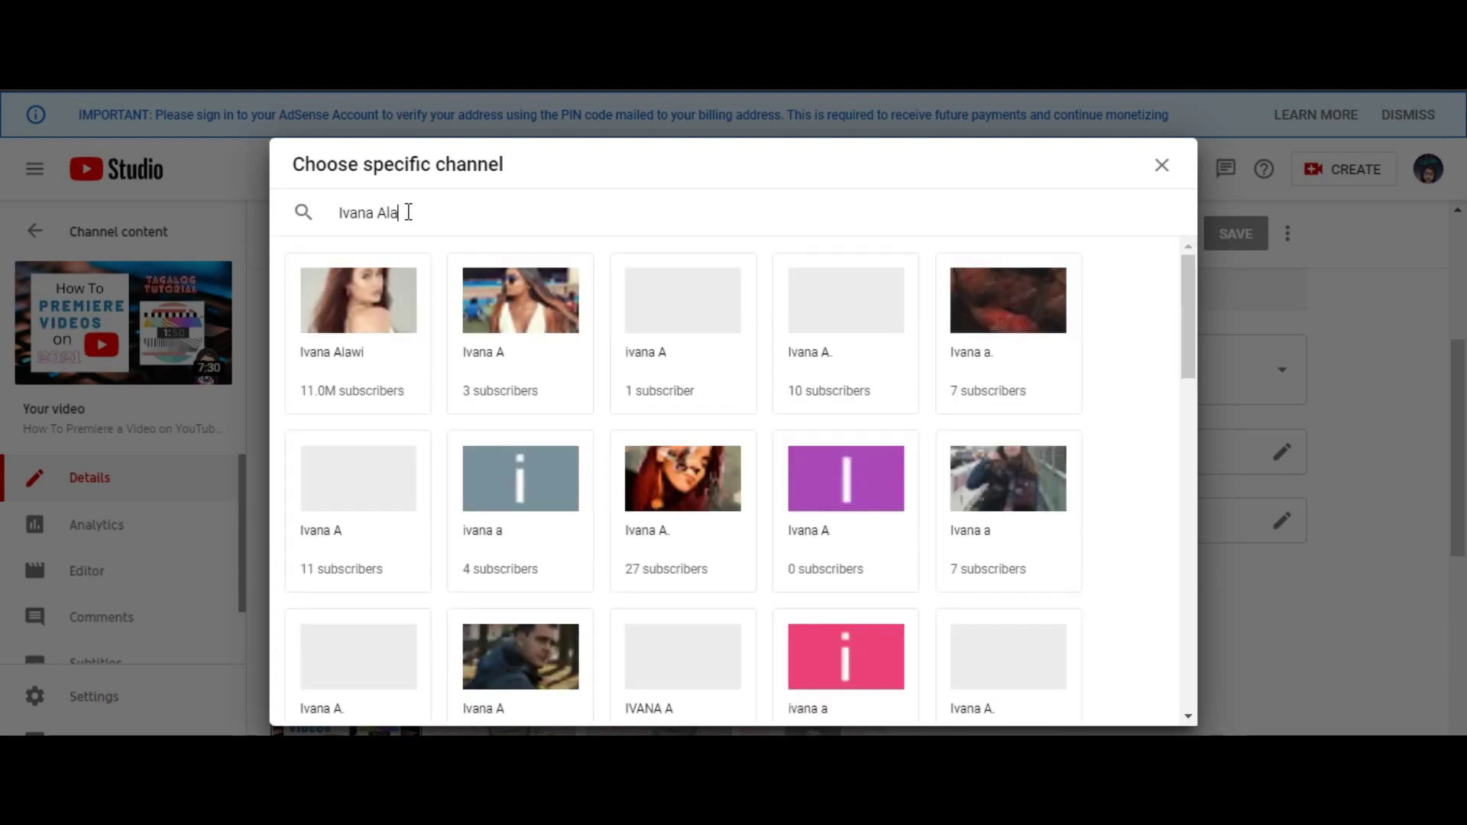
type("wi")
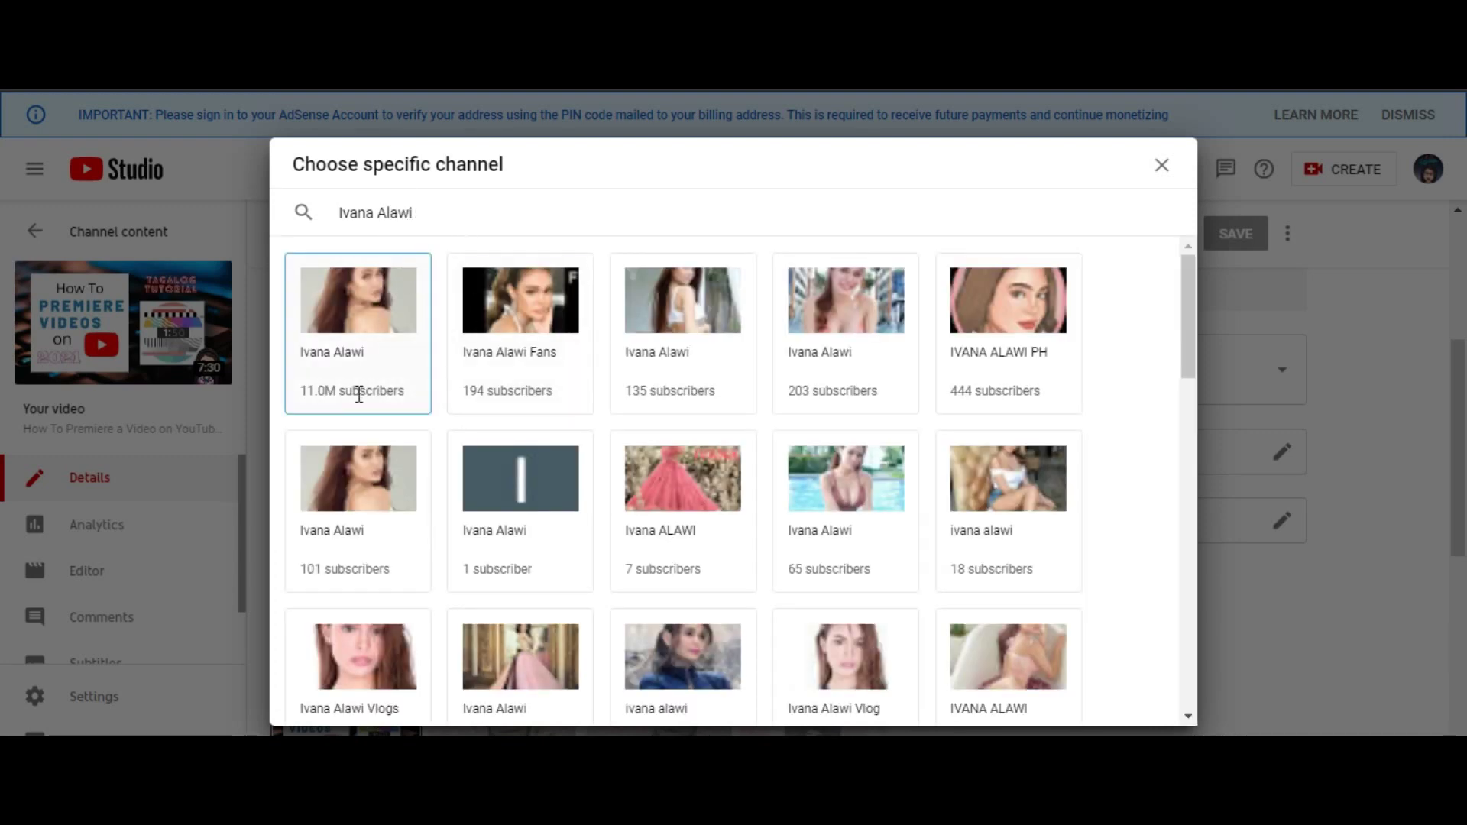
left_click(357, 361)
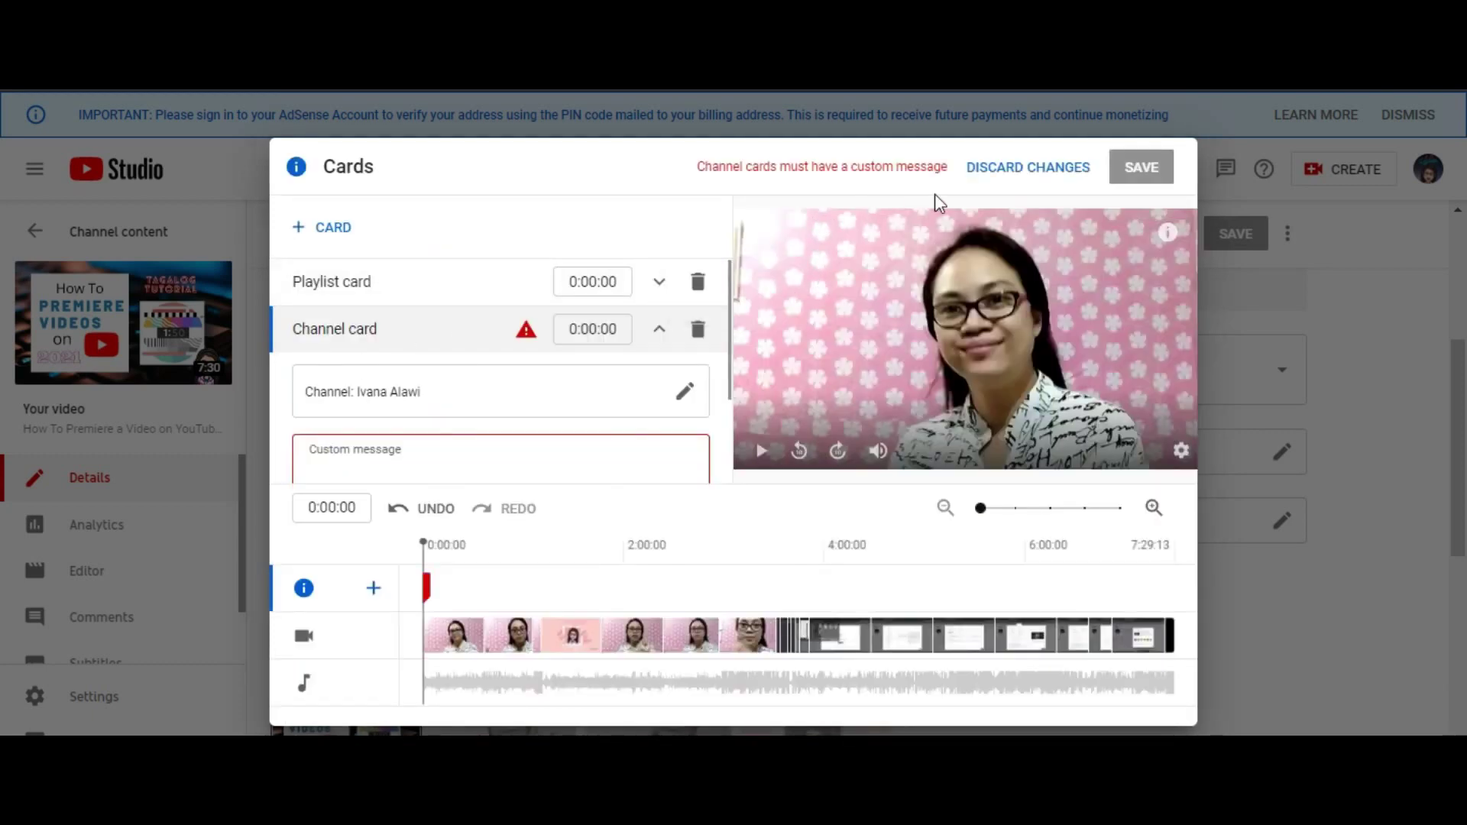
Step: Enter "Want To Want Ivana Alawi's Videos?" as the channel card's custom message and "This girl is really pretty." as its teaser text
scroll(436, 374, "down", 2)
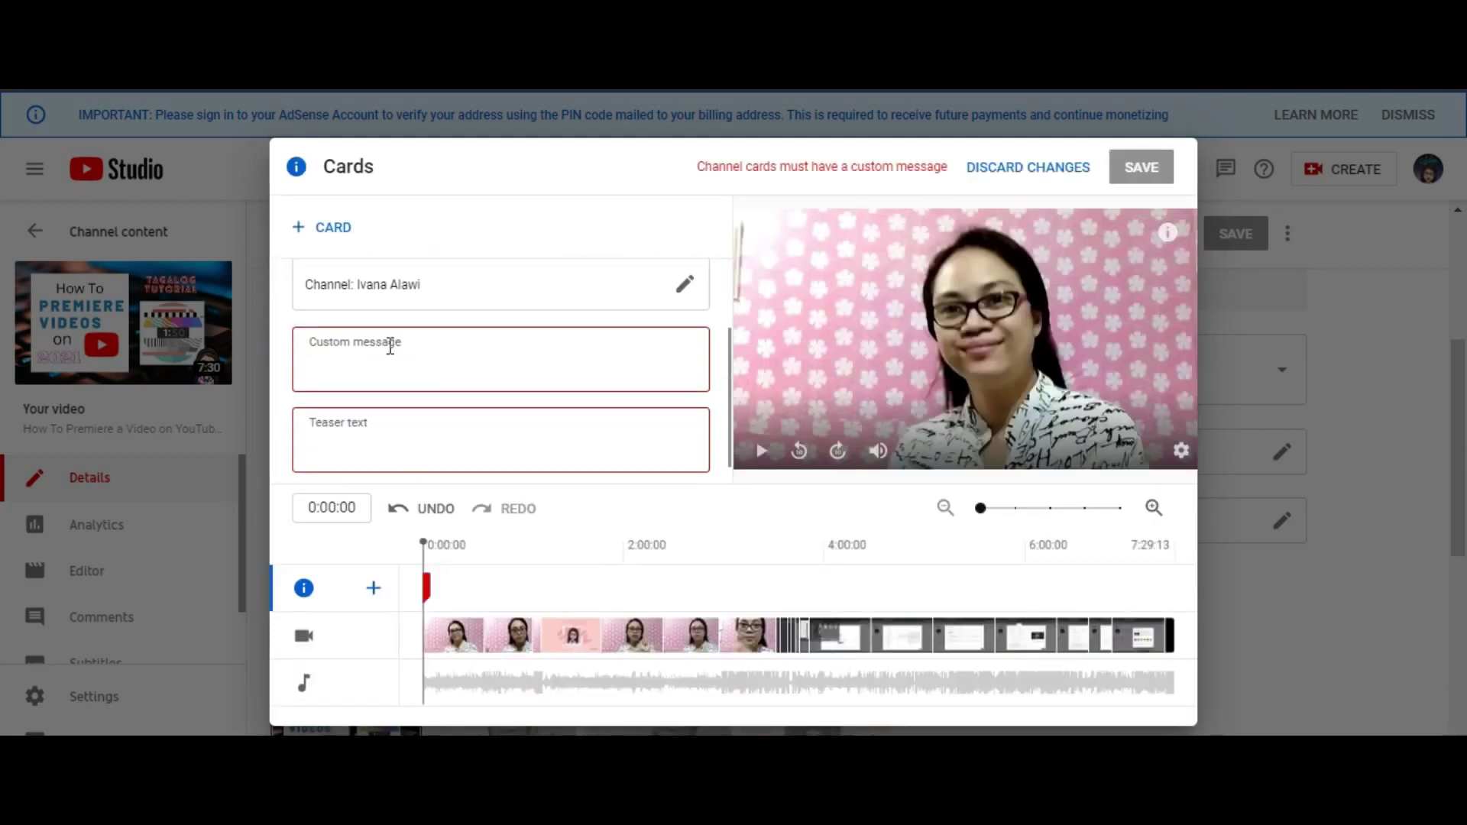
left_click(403, 353)
type("Want To Want Ivana Alawi's")
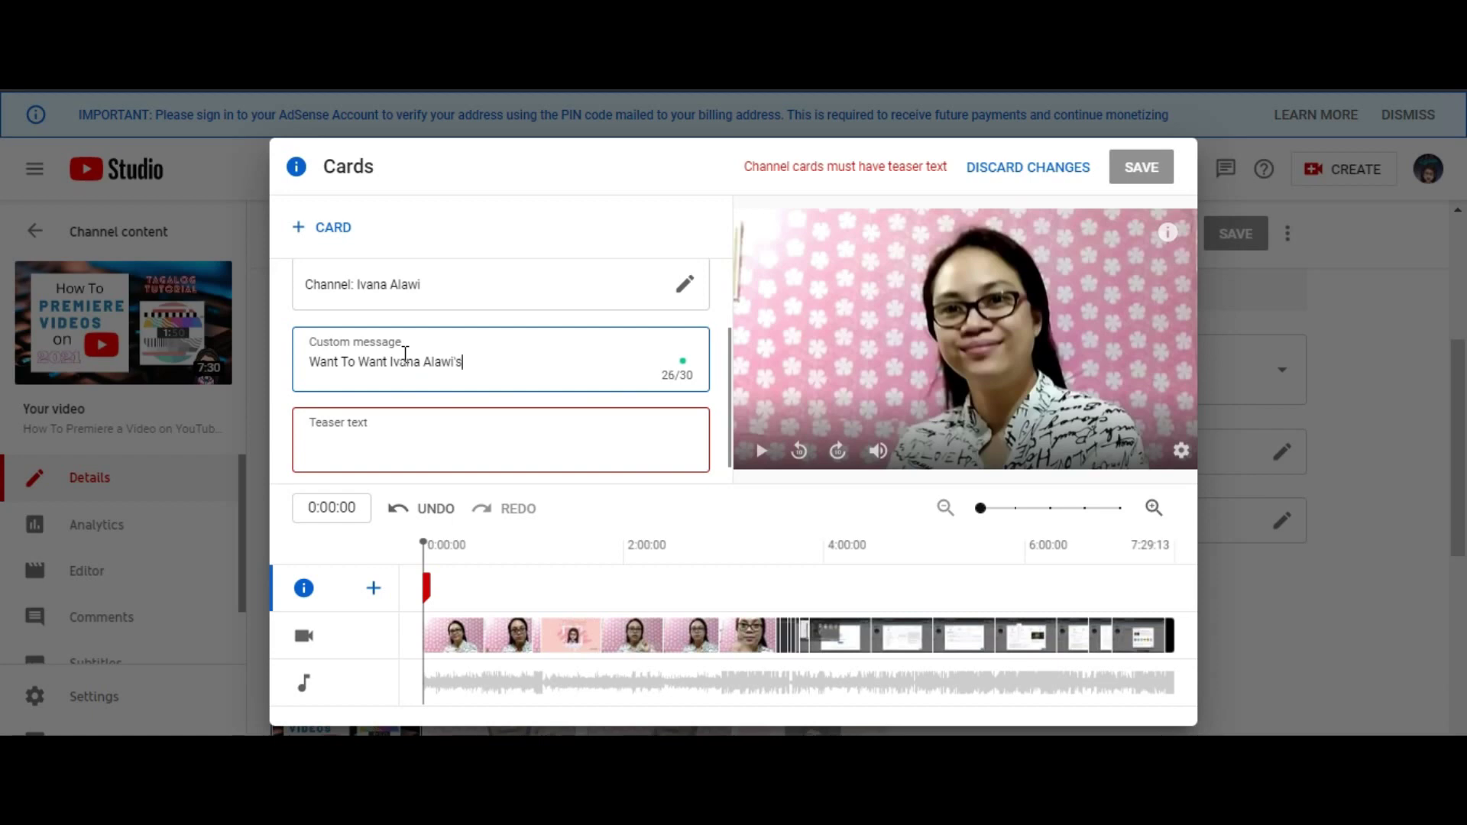
type(" Videos?")
left_click(353, 434)
type("This g")
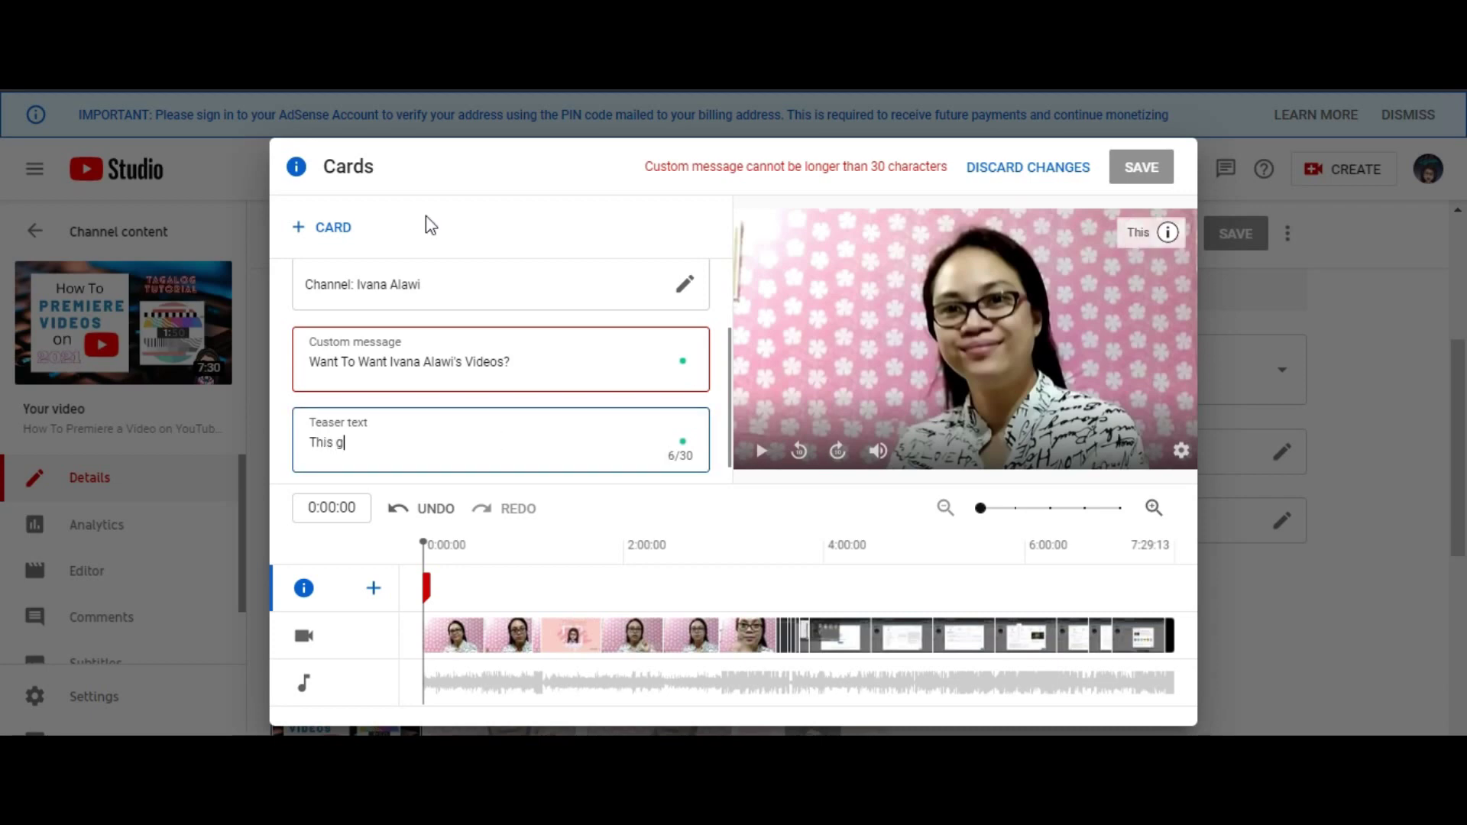
type("irl is really pretty.")
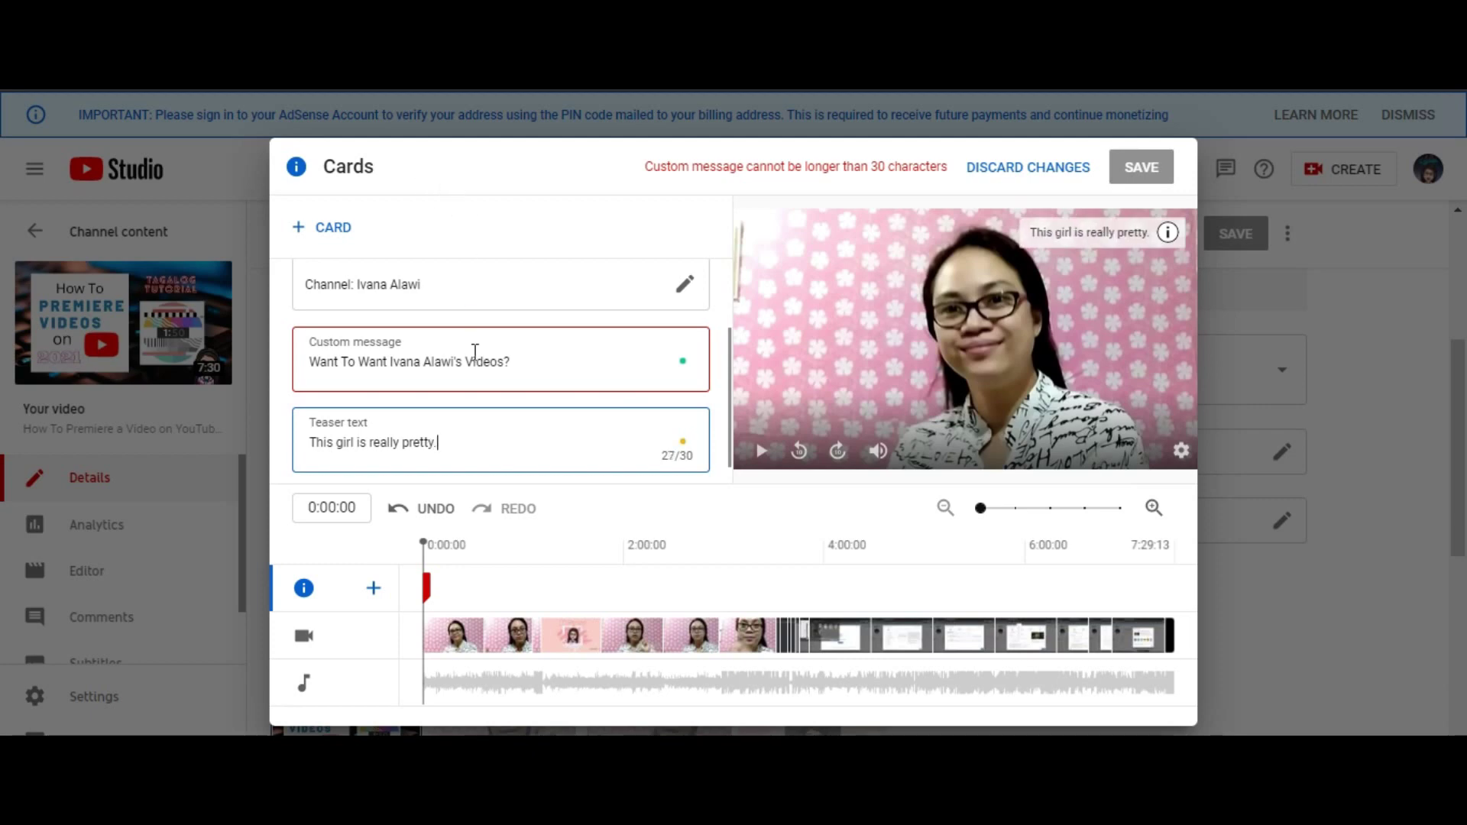
Step: Shorten the channel card's custom message to "Watch Ivana Alawi's Videos."
left_click(500, 401)
left_click(512, 363)
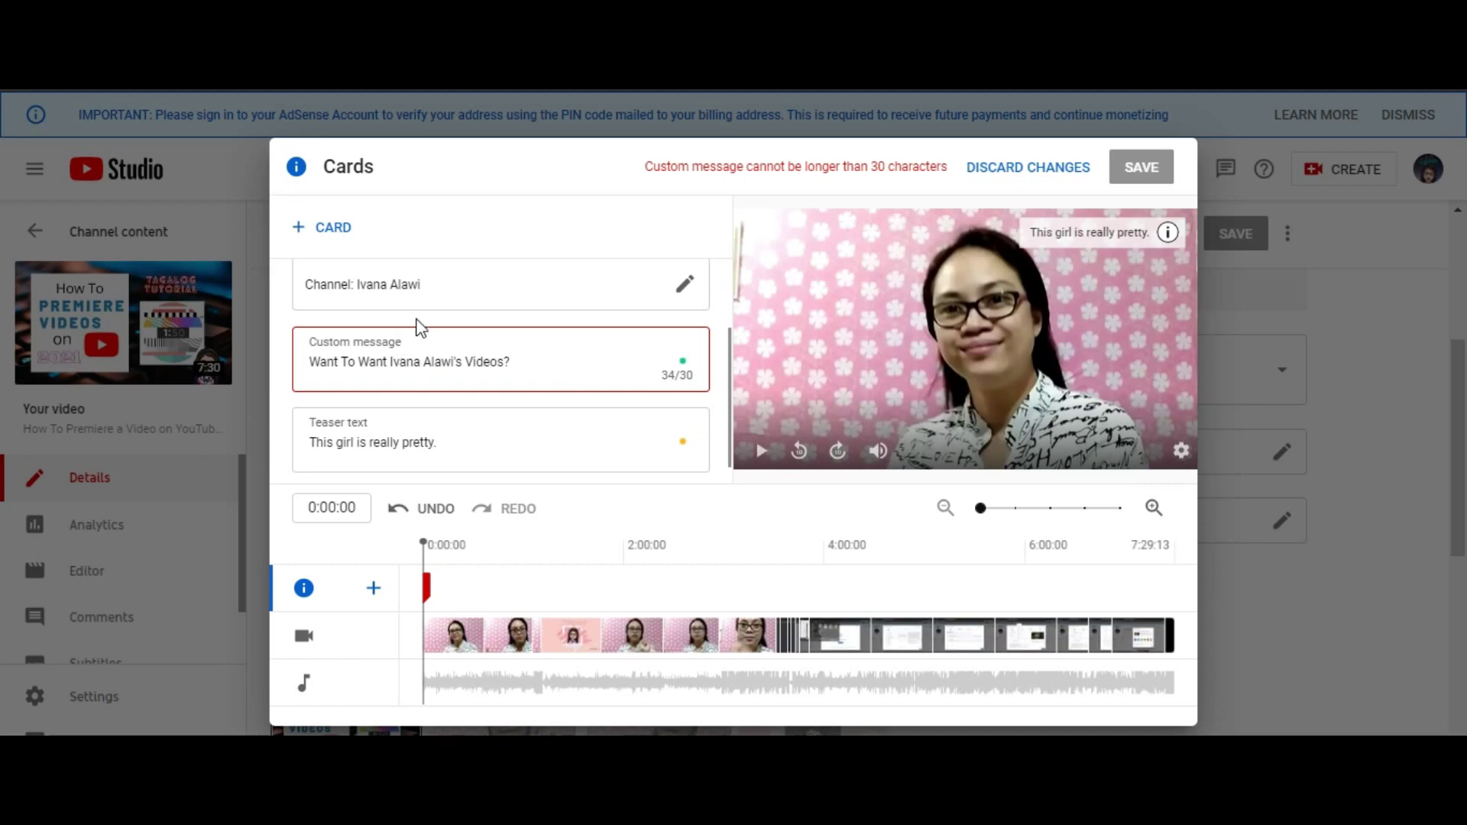
left_click(389, 361)
key("BackSpace")
key("BackSpace")
key("BackSpace")
key("BackSpace")
key("BackSpace")
key("BackSpace")
key("BackSpace")
key("BackSpace")
key("BackSpace")
key("BackSpace")
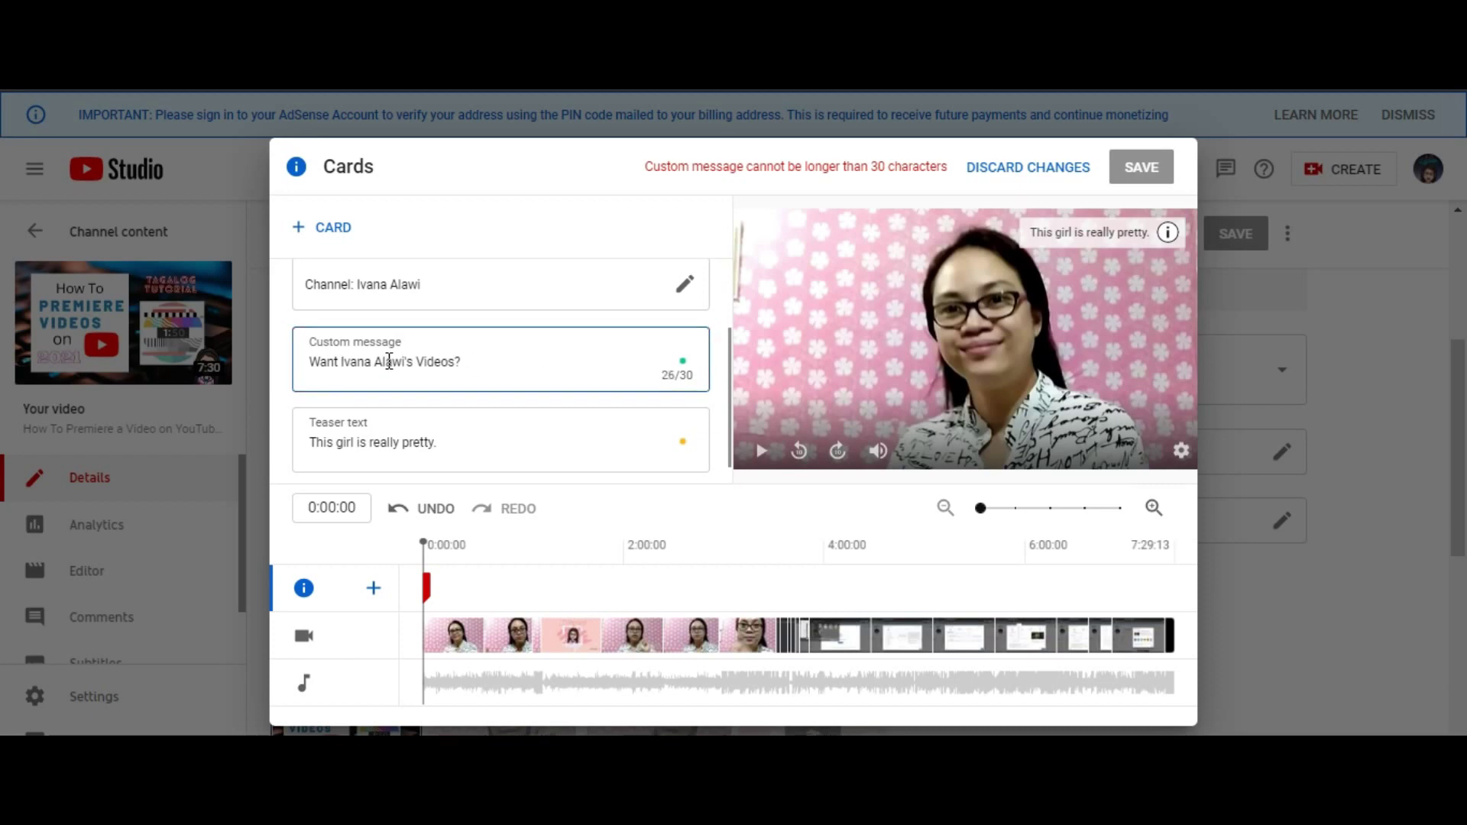
type("t")
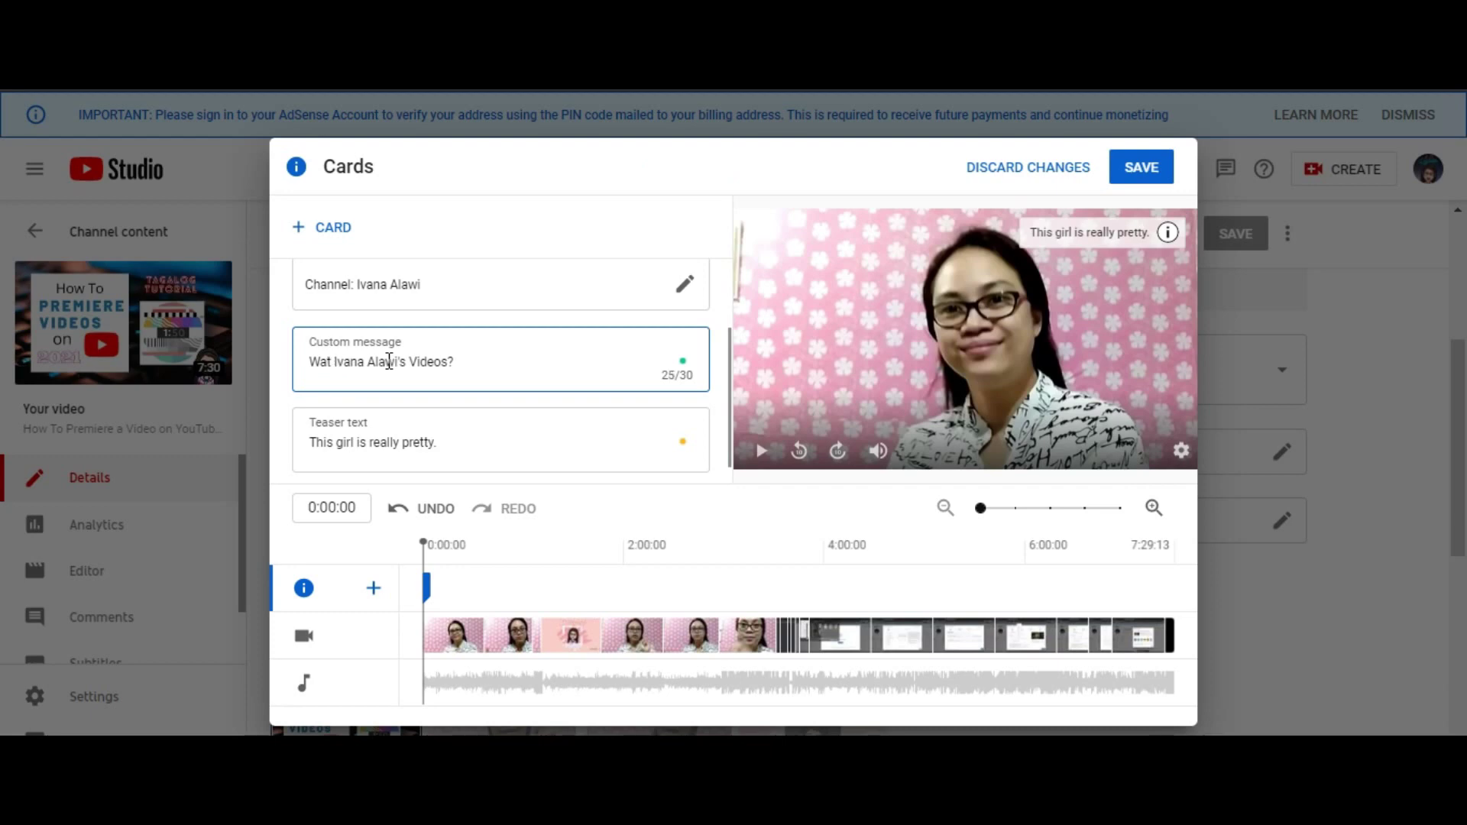
type("ch")
key("BackSpace")
type(".")
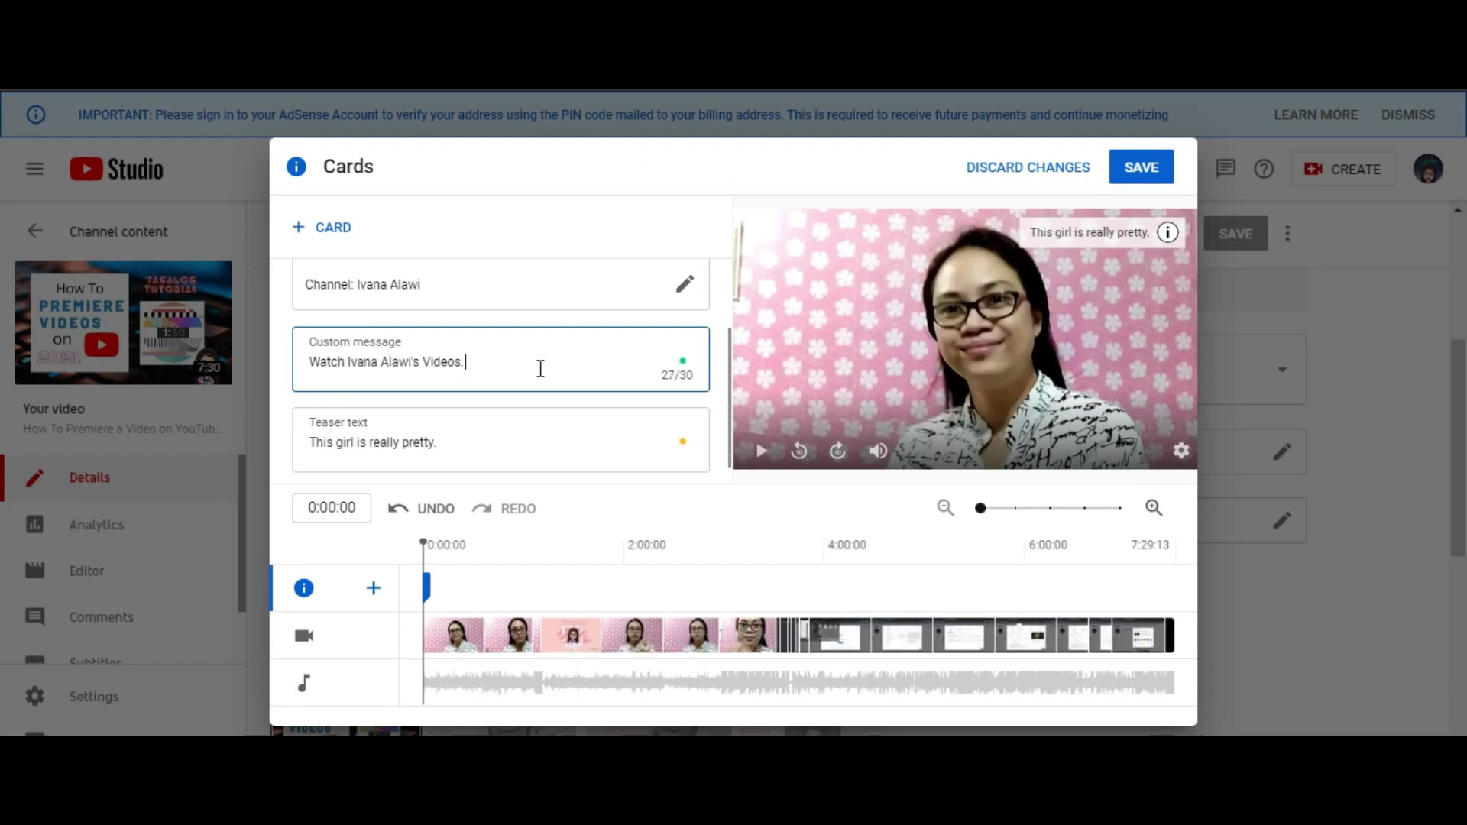
Step: Try to add a link card that points to the channel owner's personal website
scroll(535, 355, "down", 1)
scroll(511, 336, "up", 2)
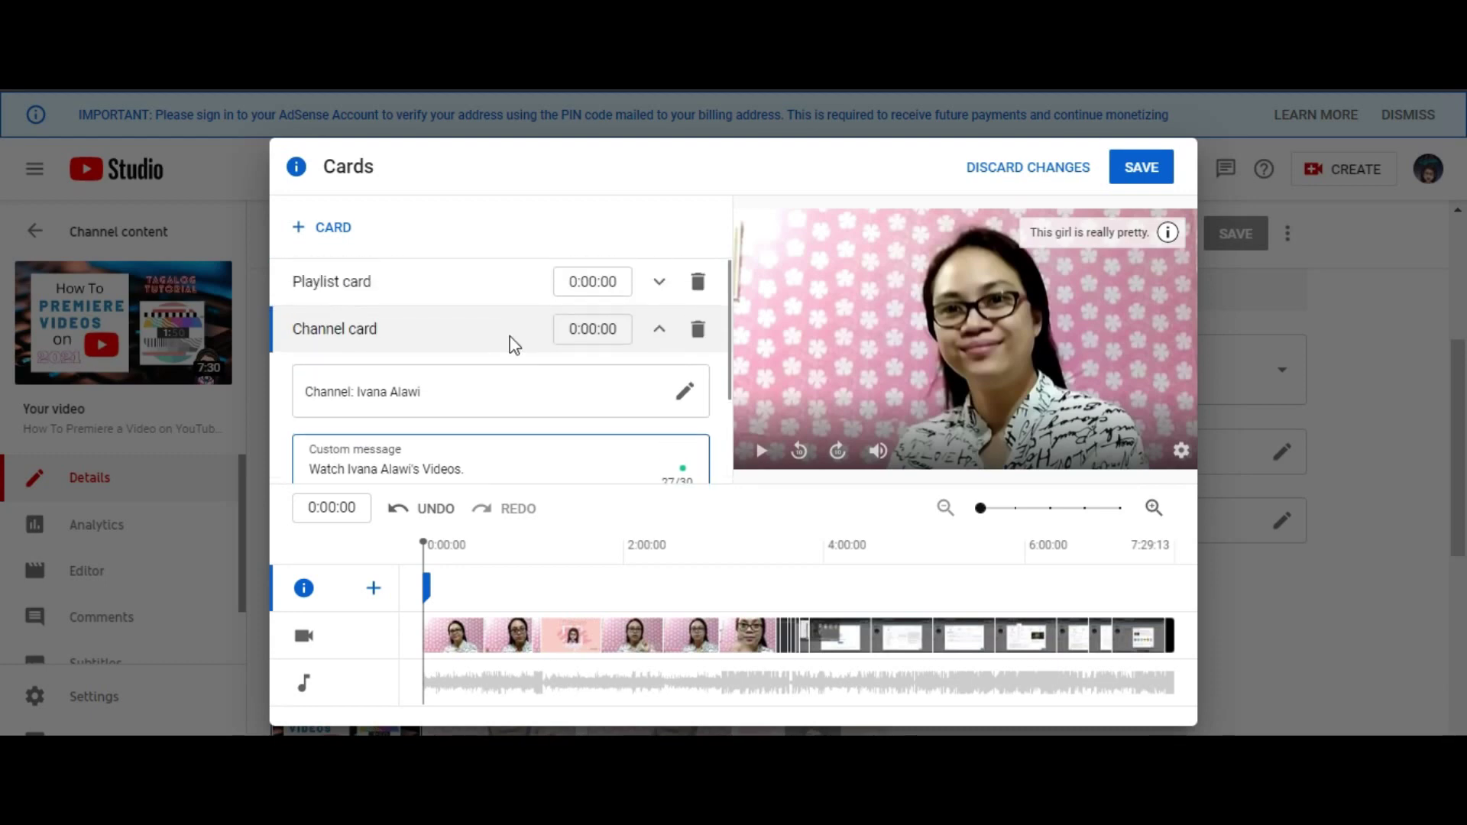
left_click(301, 242)
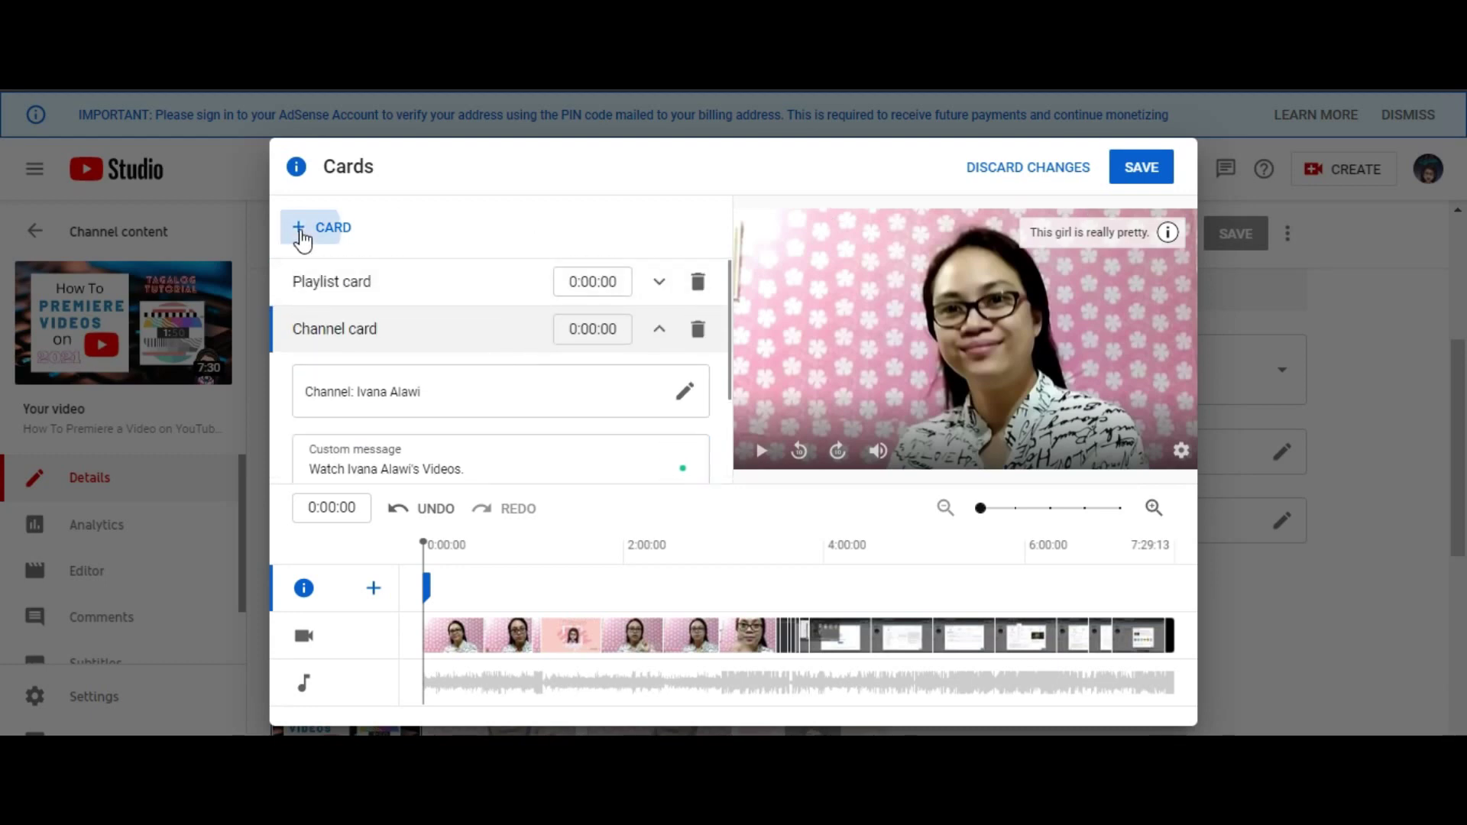
left_click(324, 299)
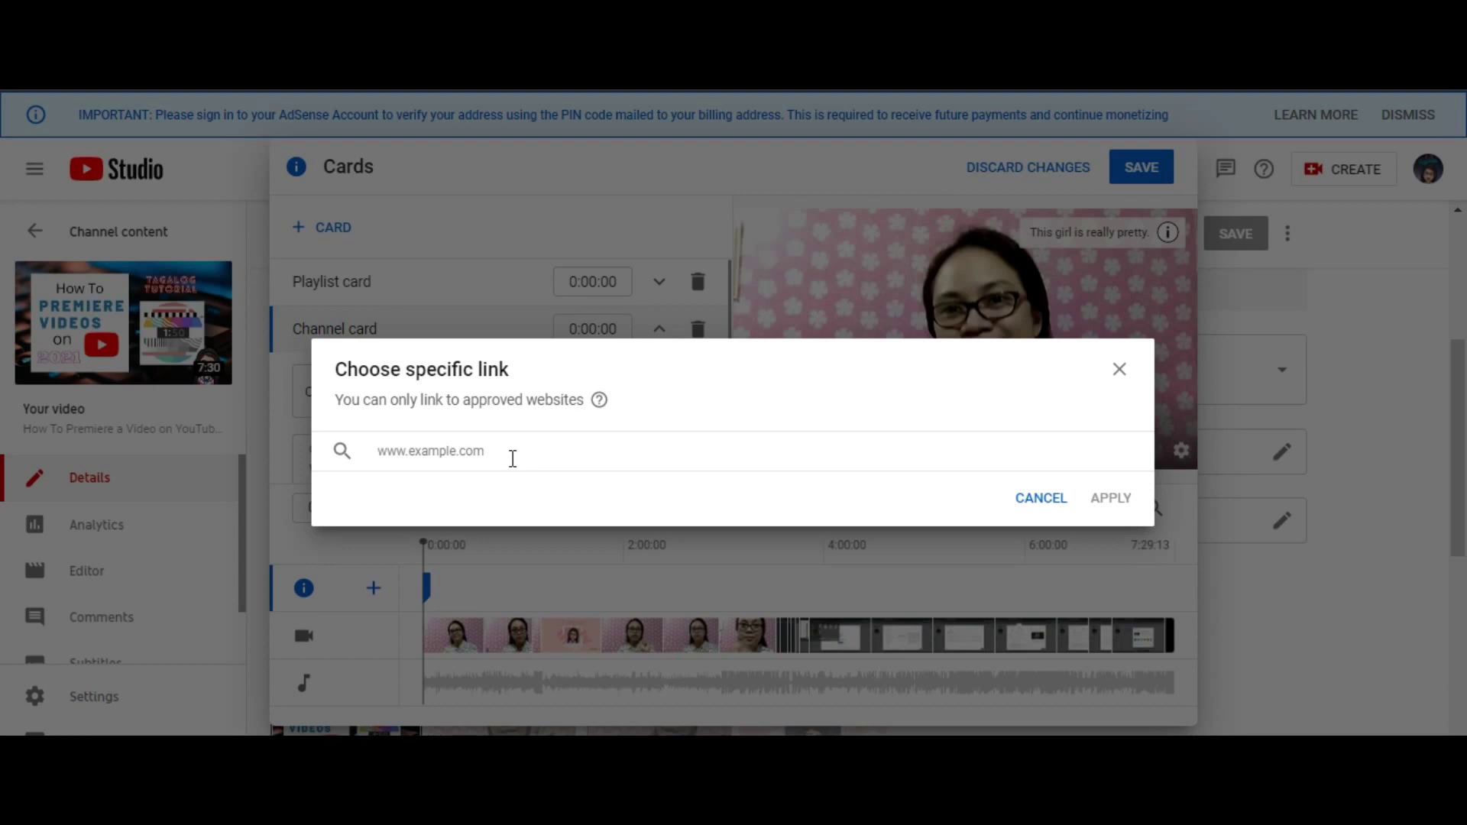
type("www.")
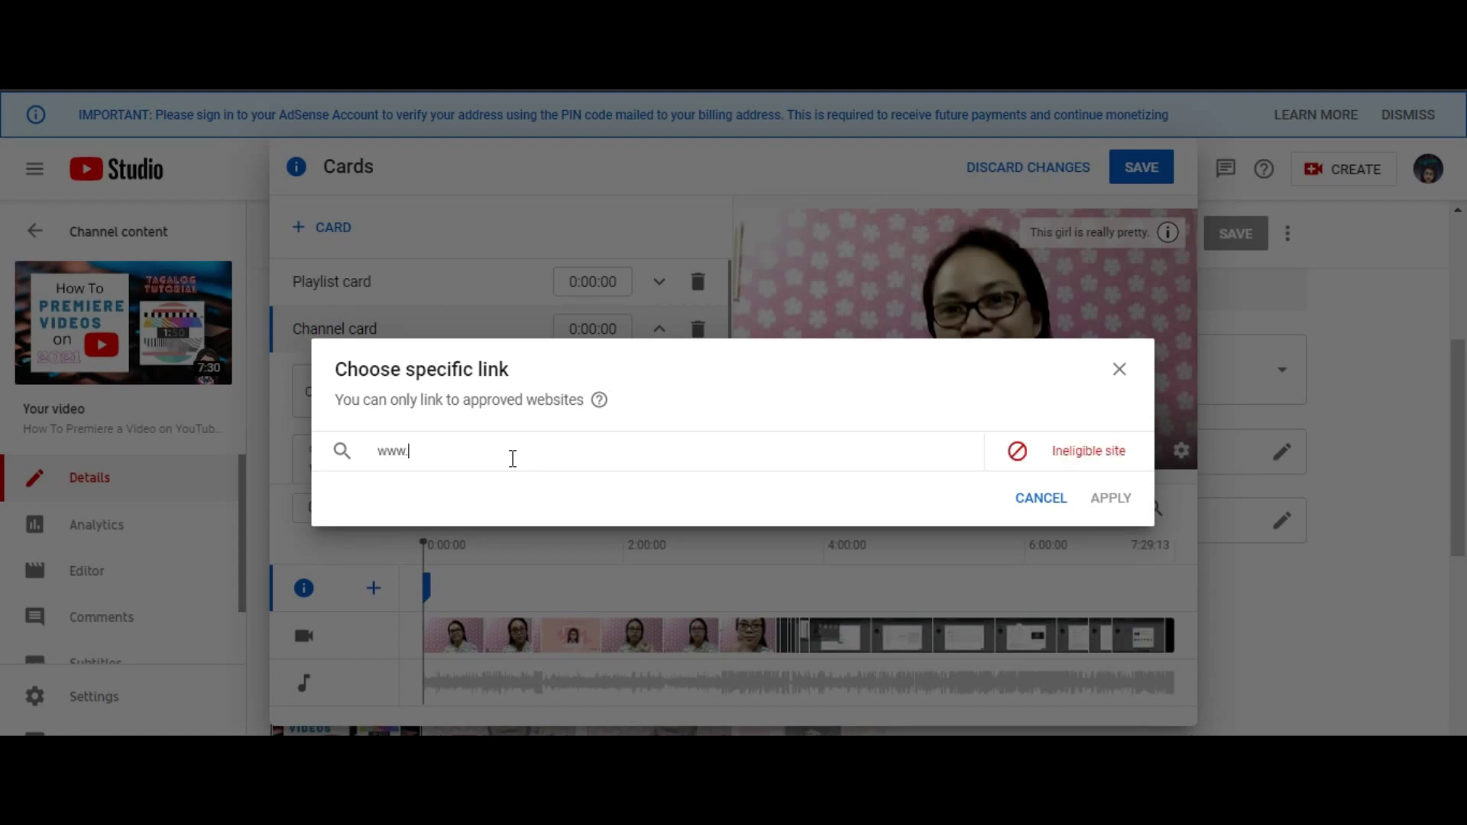
type("aissarowena.com")
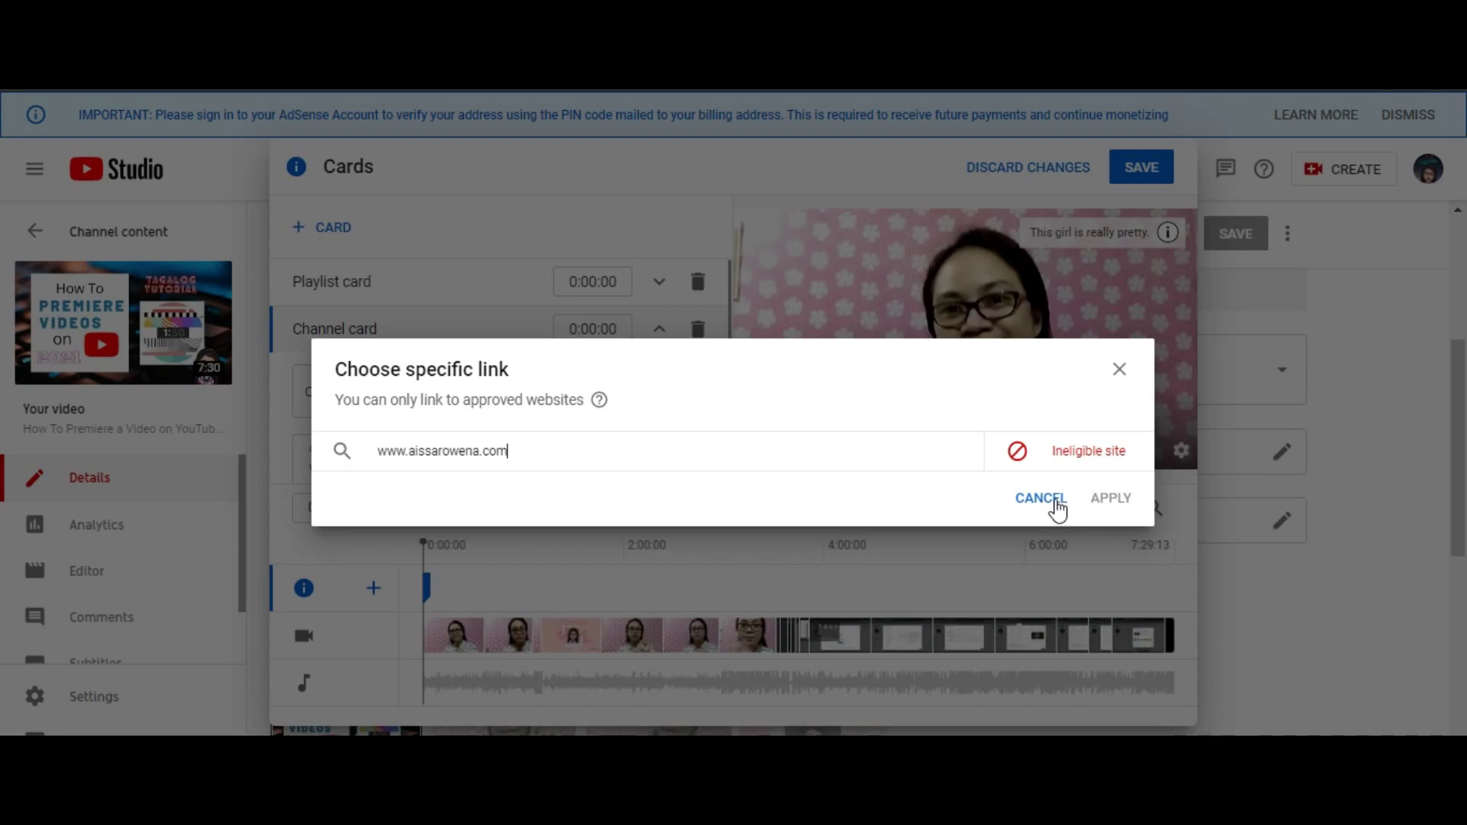
left_click(1120, 369)
left_click(426, 387)
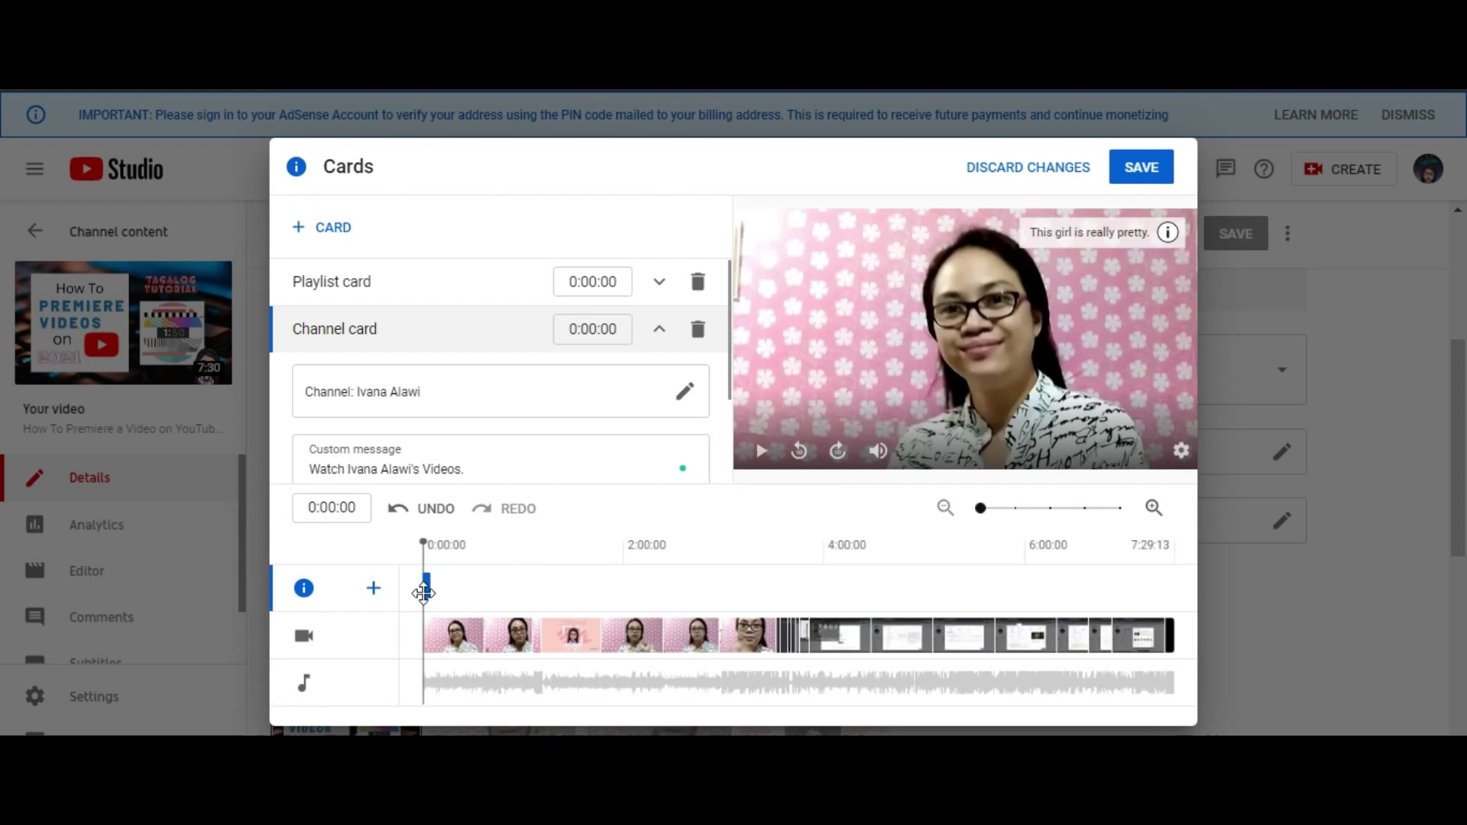
Step: Move the channel card to 3:59:29 on the timeline and discard the card changes
mouse_move(420, 580)
left_mouse_down()
mouse_move(843, 578)
mouse_move(825, 580)
left_mouse_up()
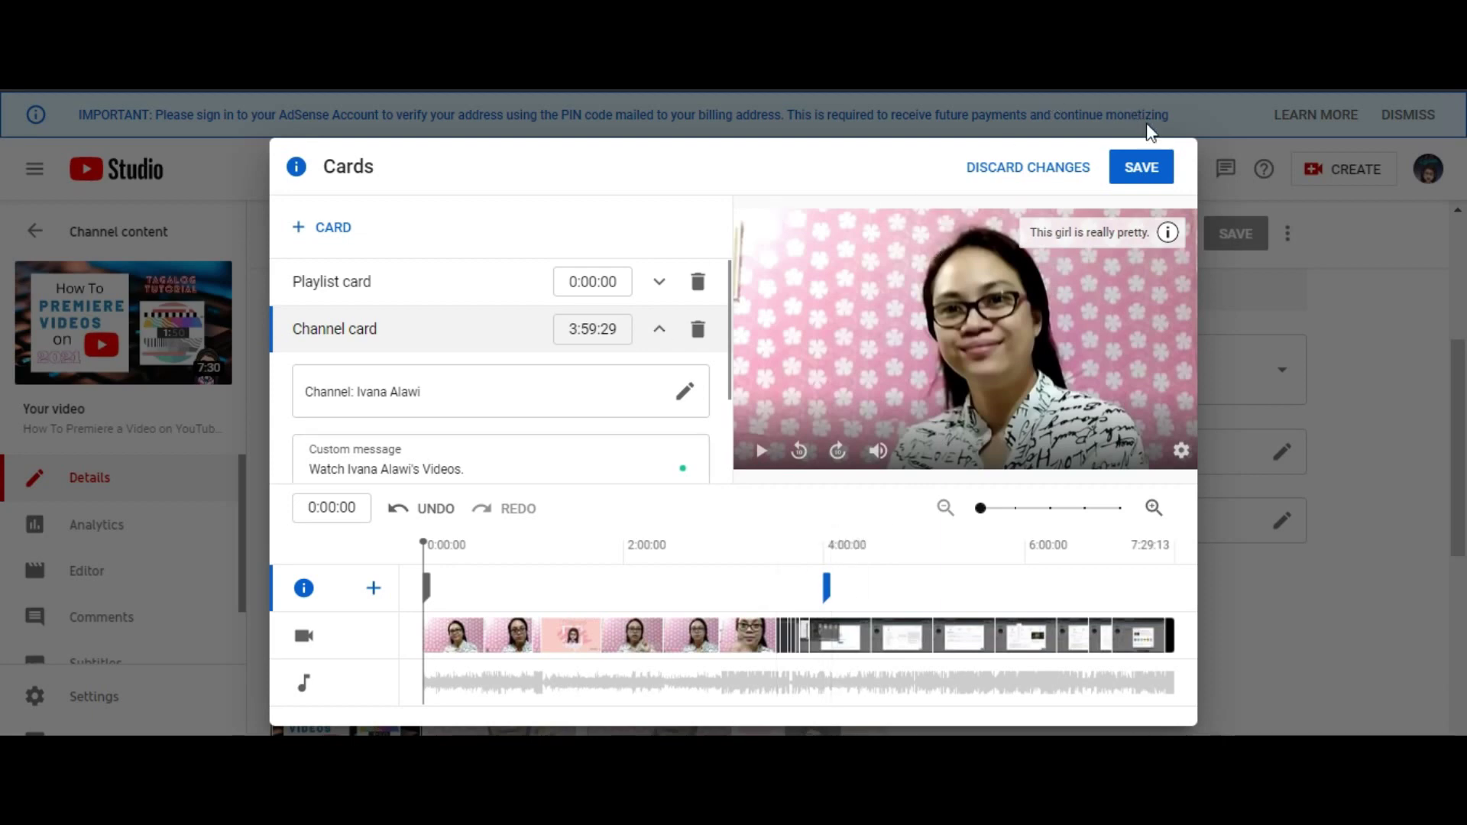
left_click(1037, 168)
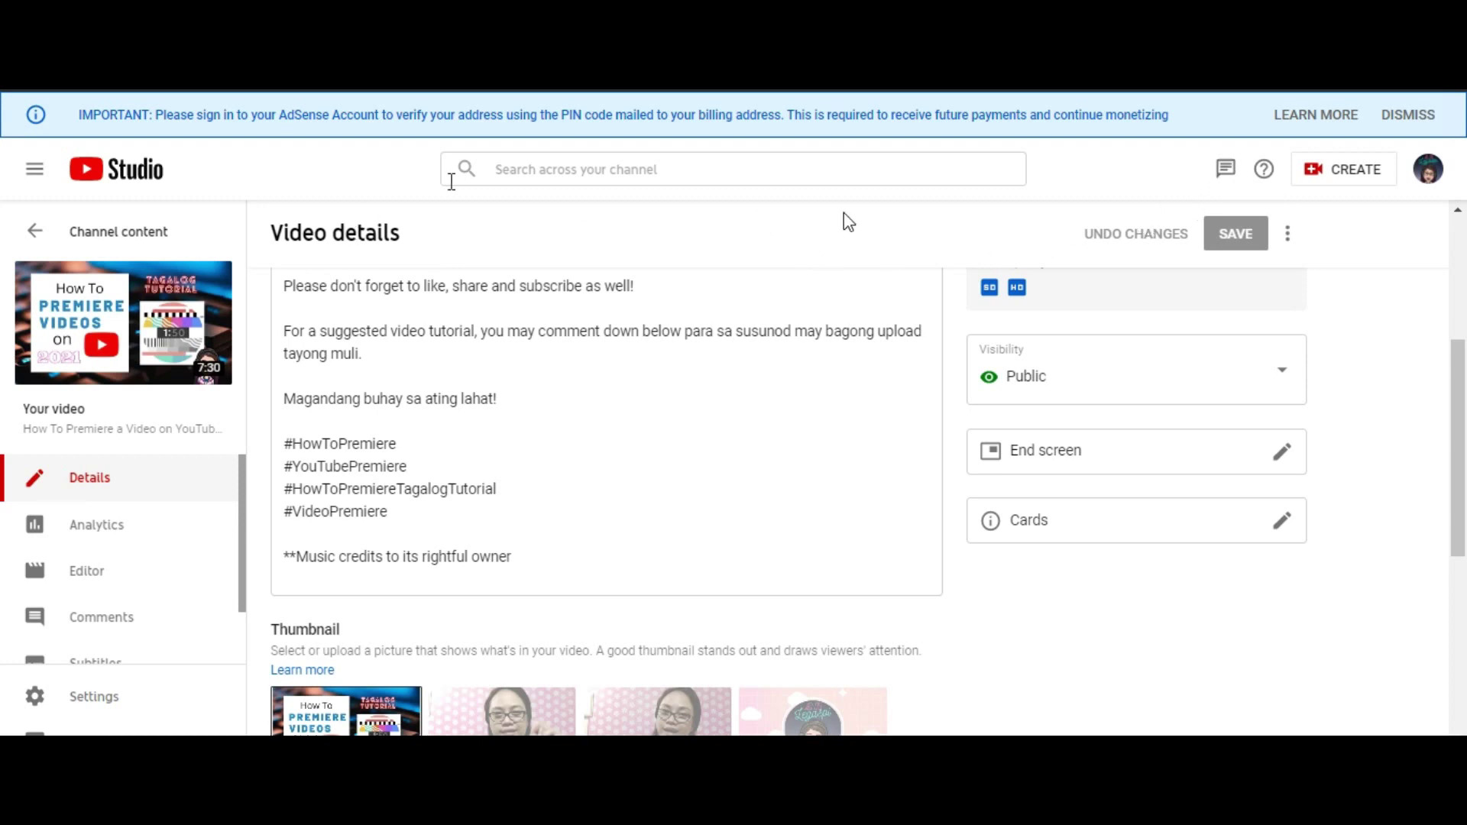
Step: Open the signed-in account's own YouTube channel page
left_click(1428, 169)
left_click(1254, 285)
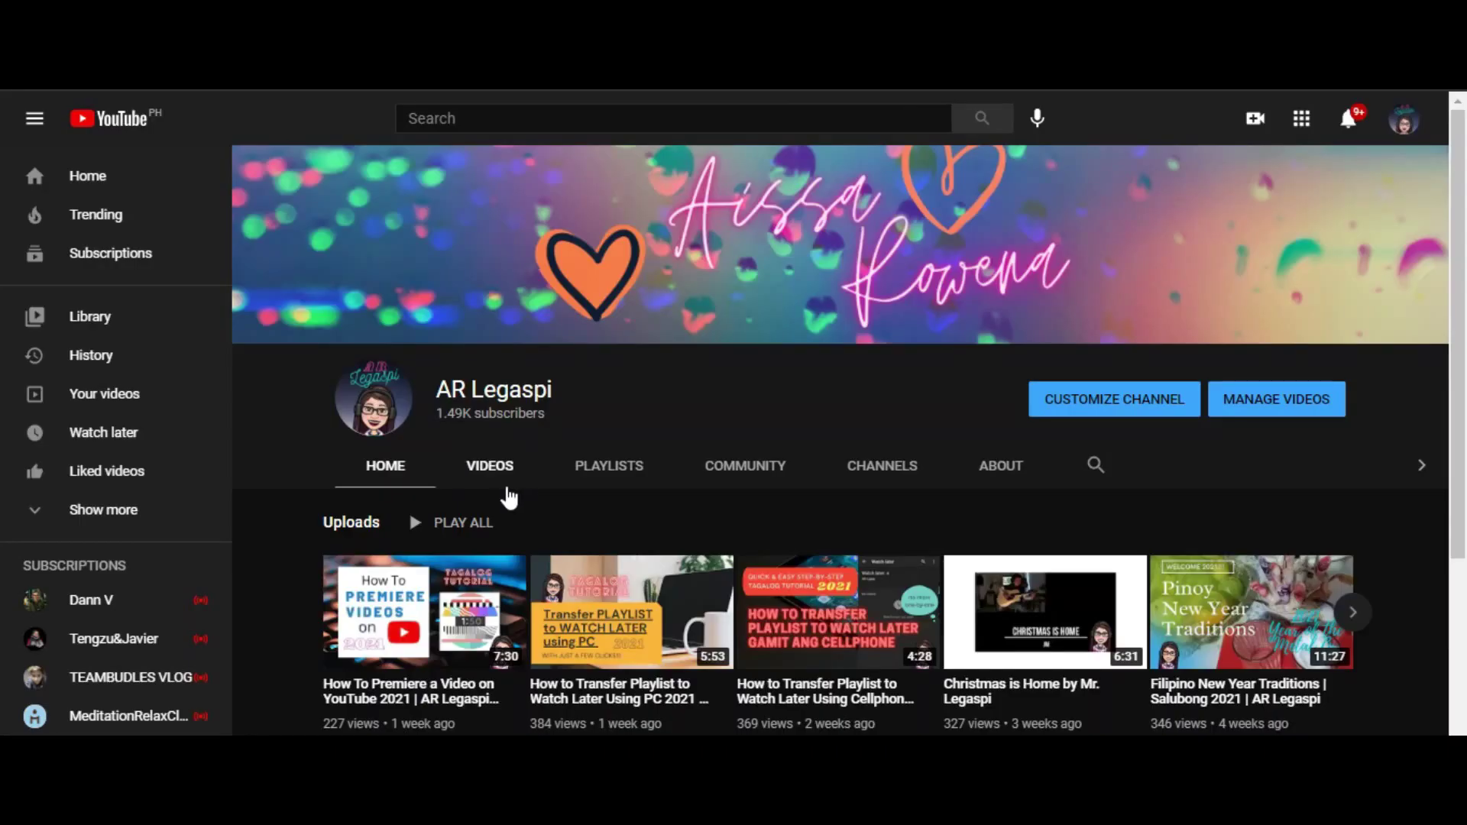